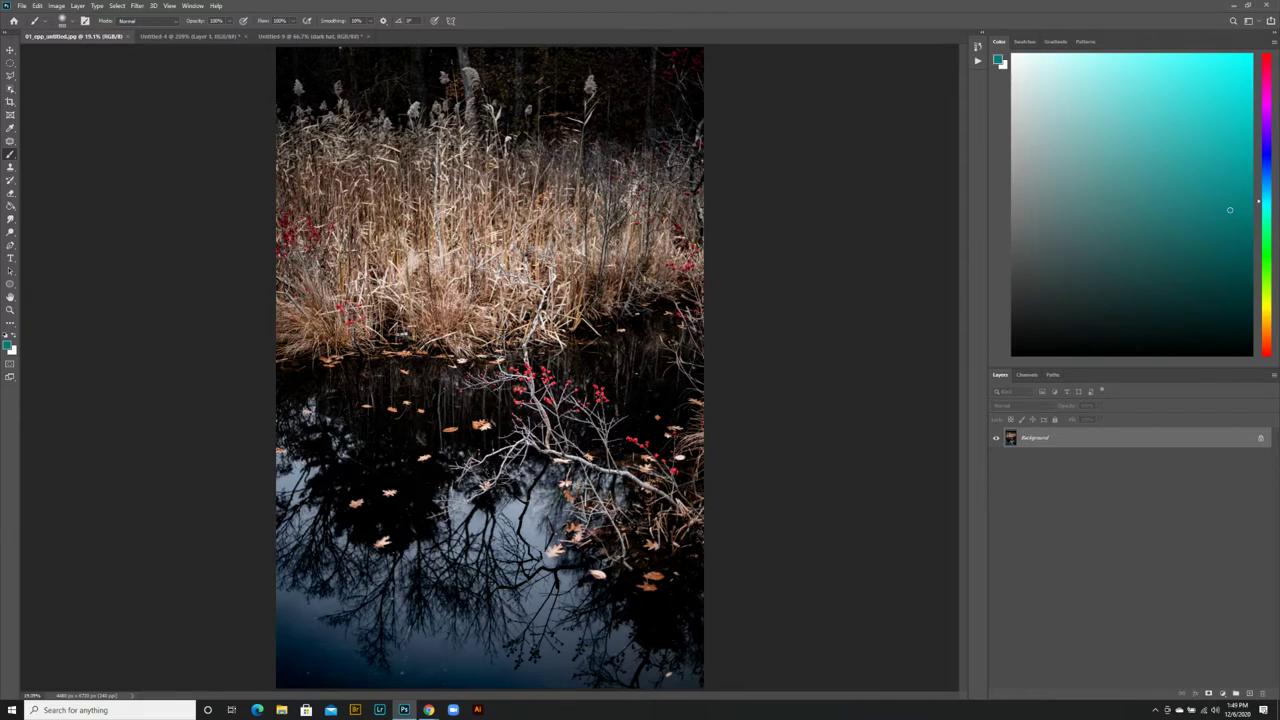
Try painting a soft teal stroke directly on the Background layer, and undo it.
mouse_move(480, 335)
mouse_down()
mouse_move(590, 550)
mouse_move(405, 340)
mouse_move(476, 555)
mouse_up()
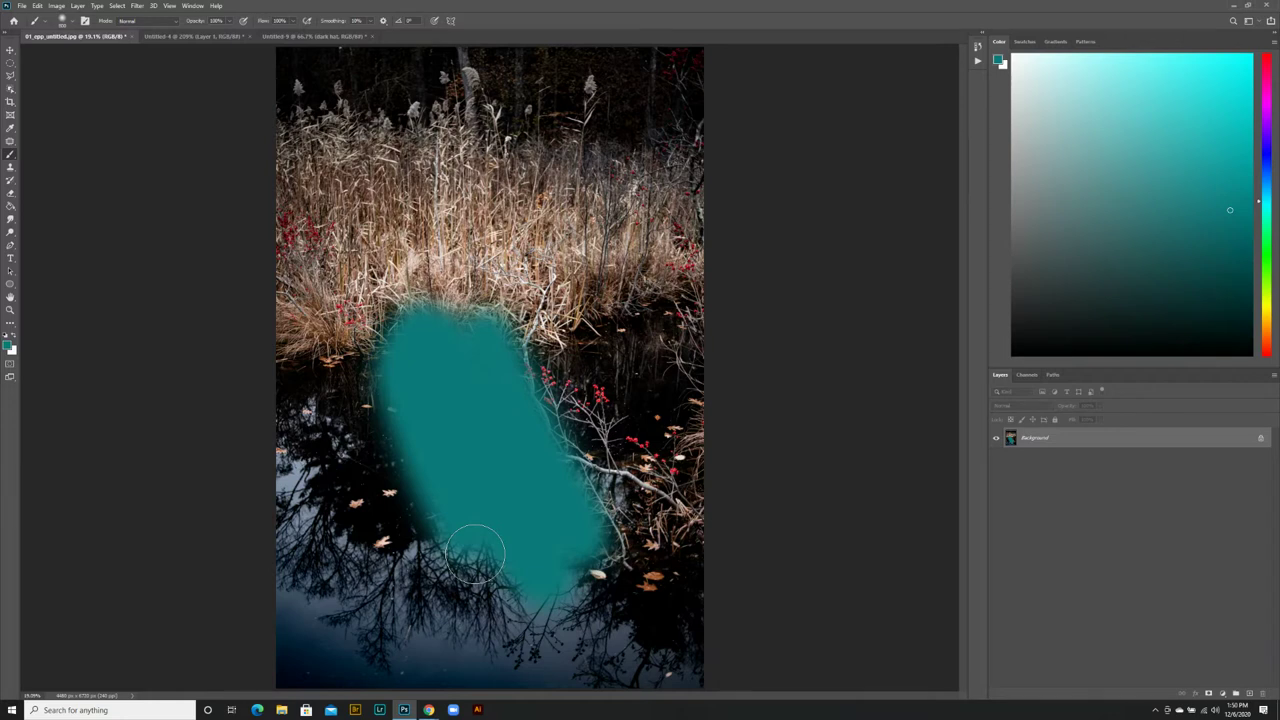
key(ctrl+z)
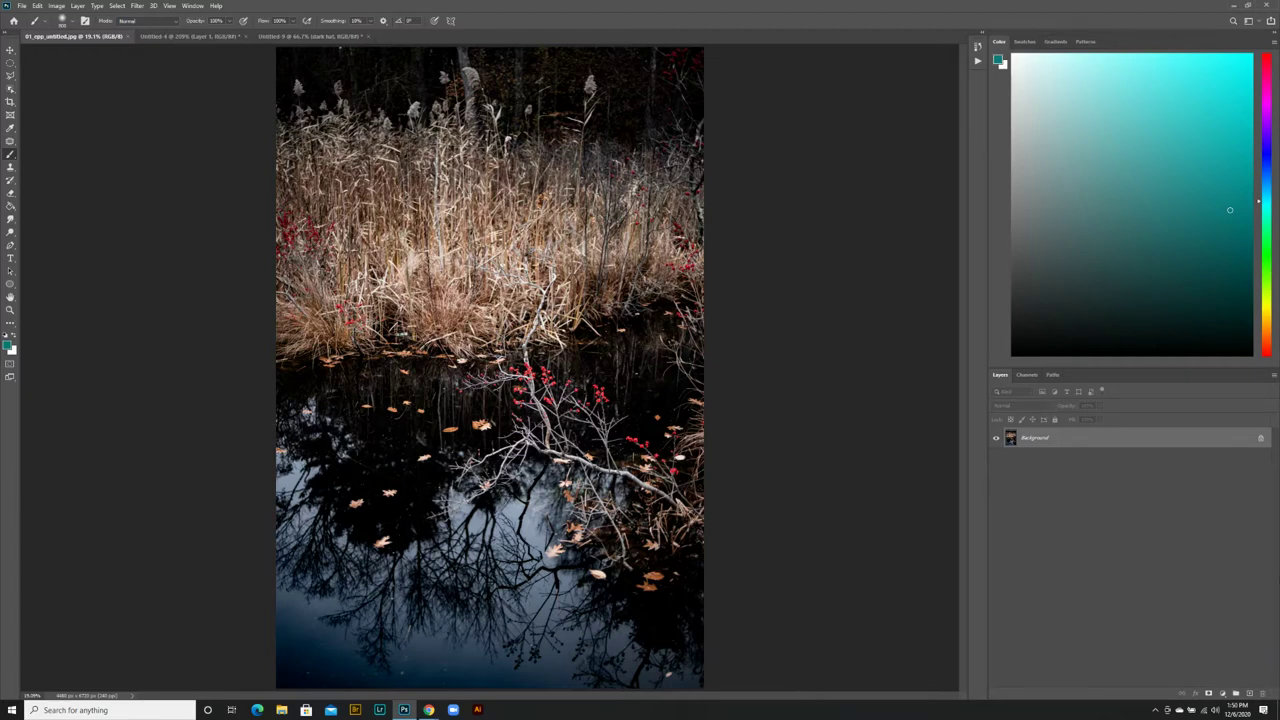
Add two new empty layers above the Background layer, keeping the default layer settings.
click(1249, 694)
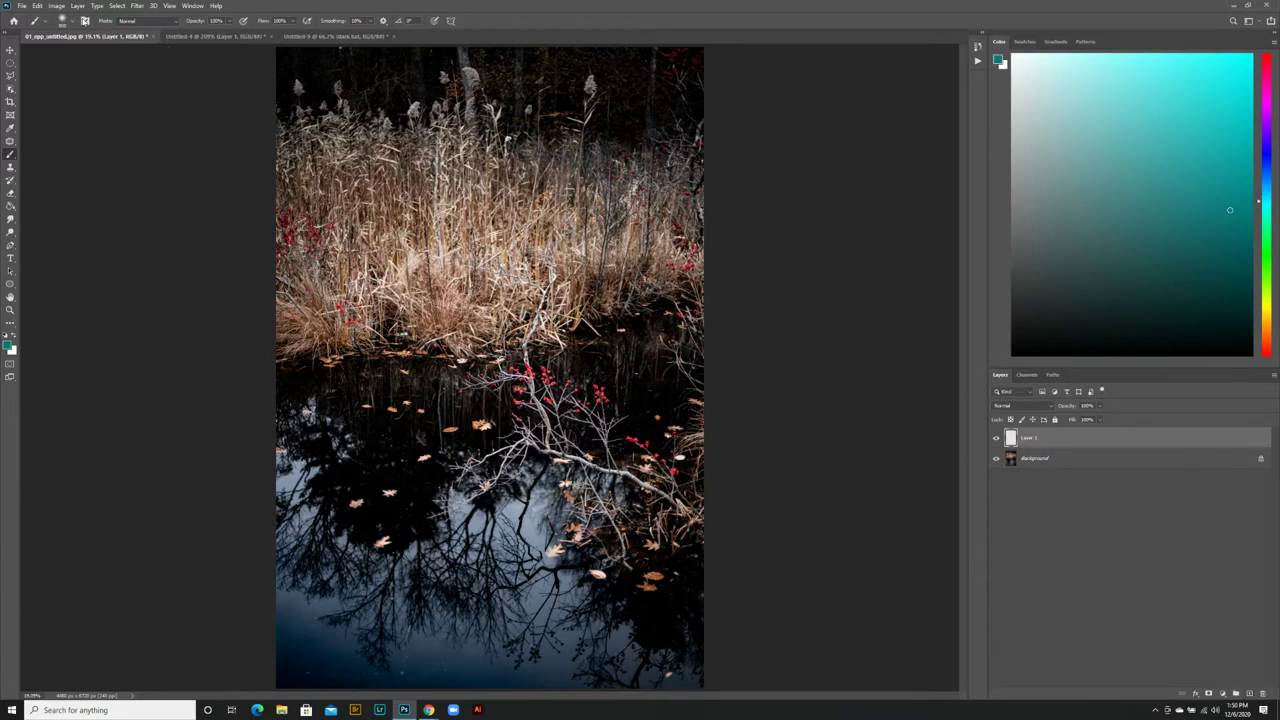
click(78, 6)
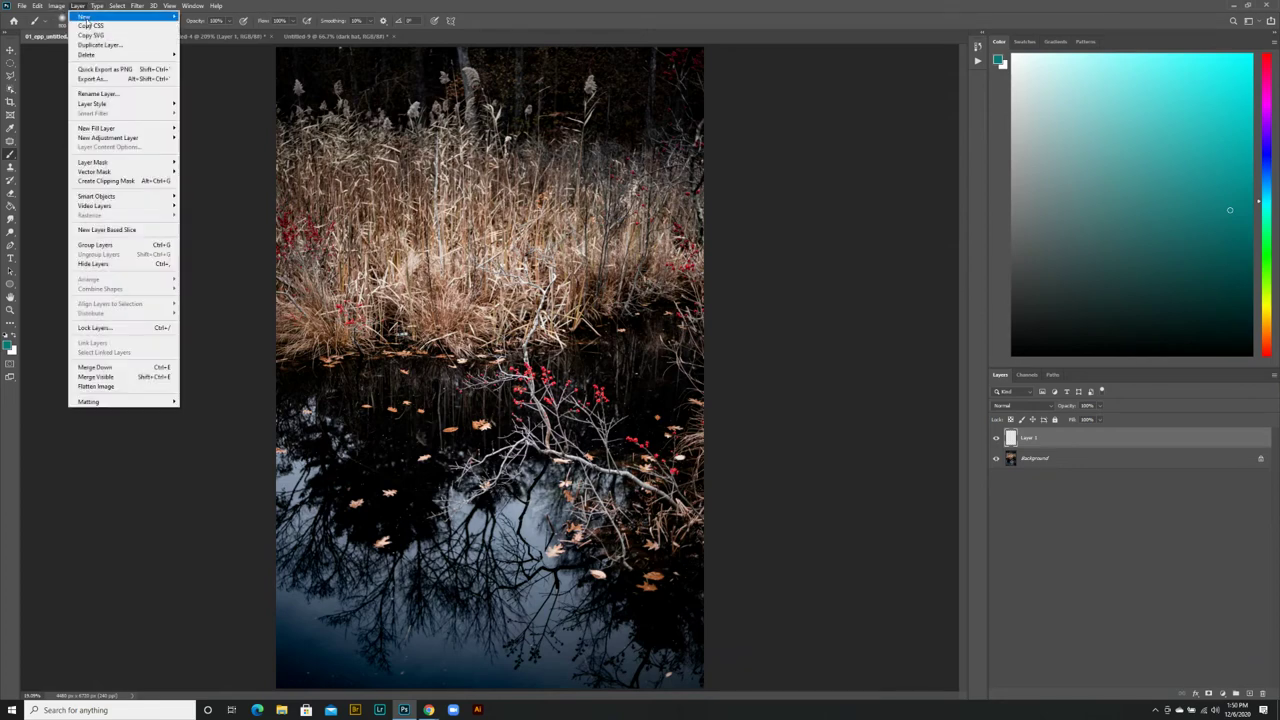
mouse_move(126, 22)
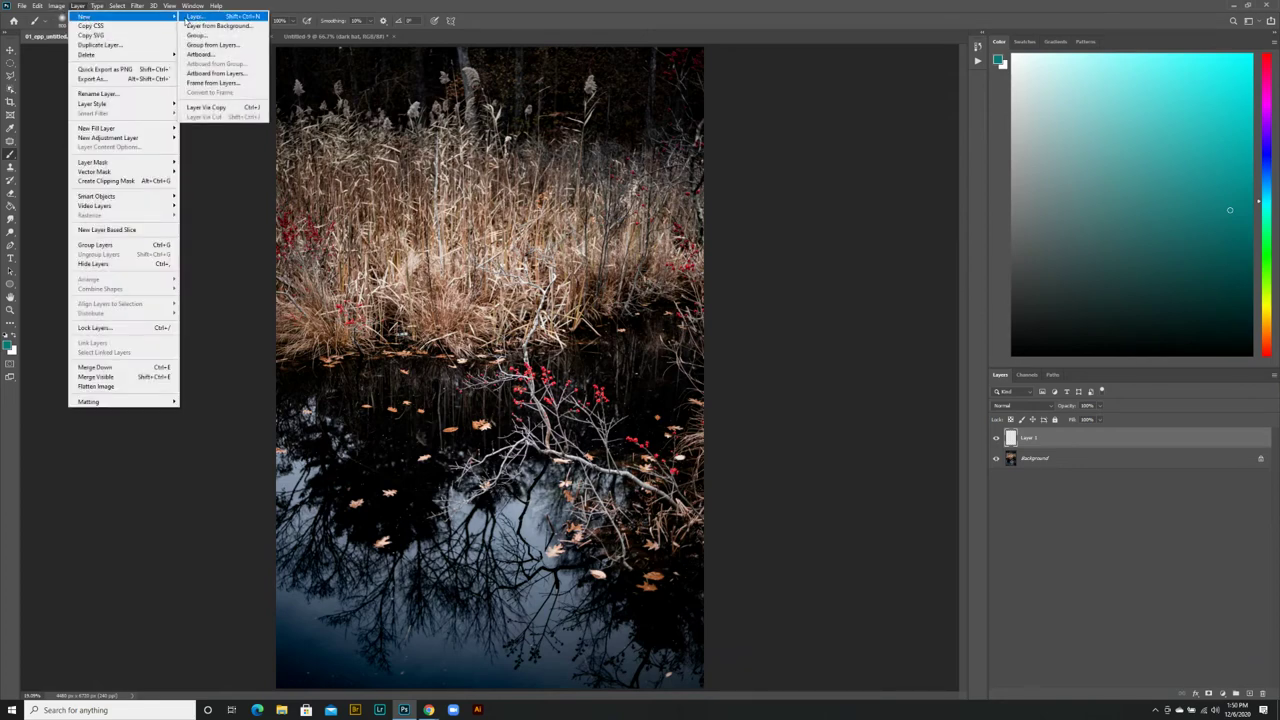
click(196, 17)
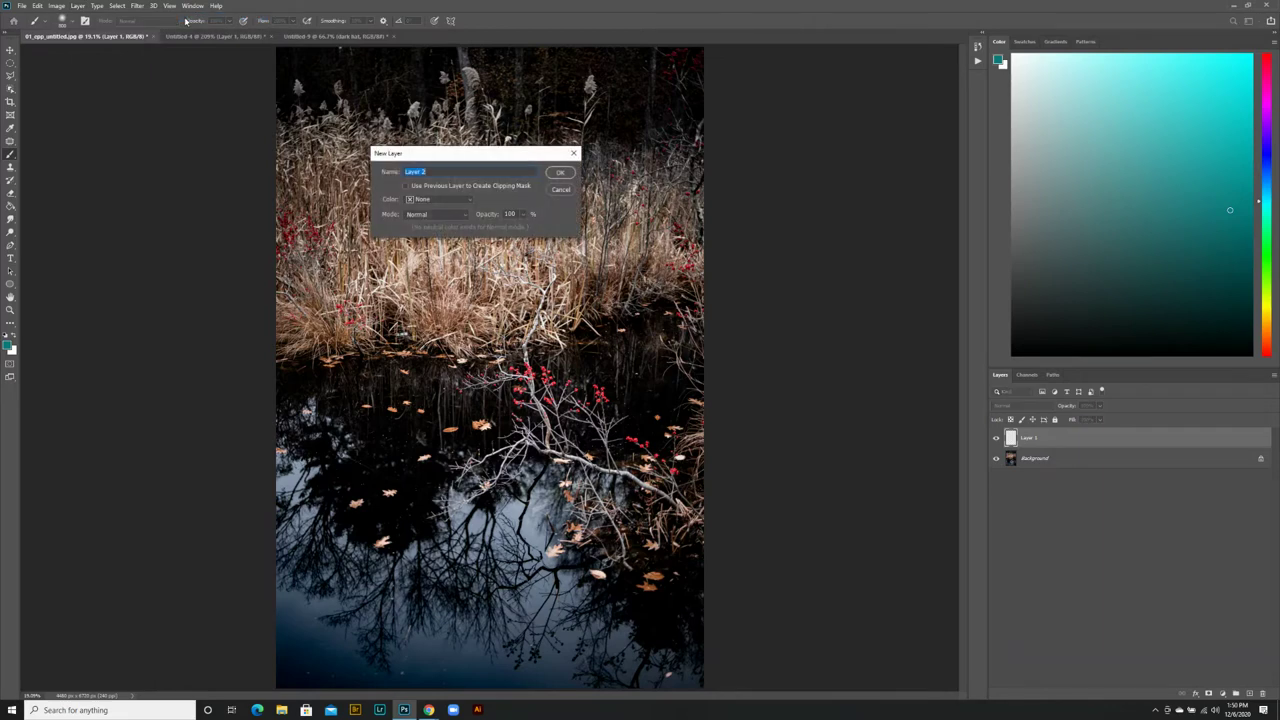
click(560, 172)
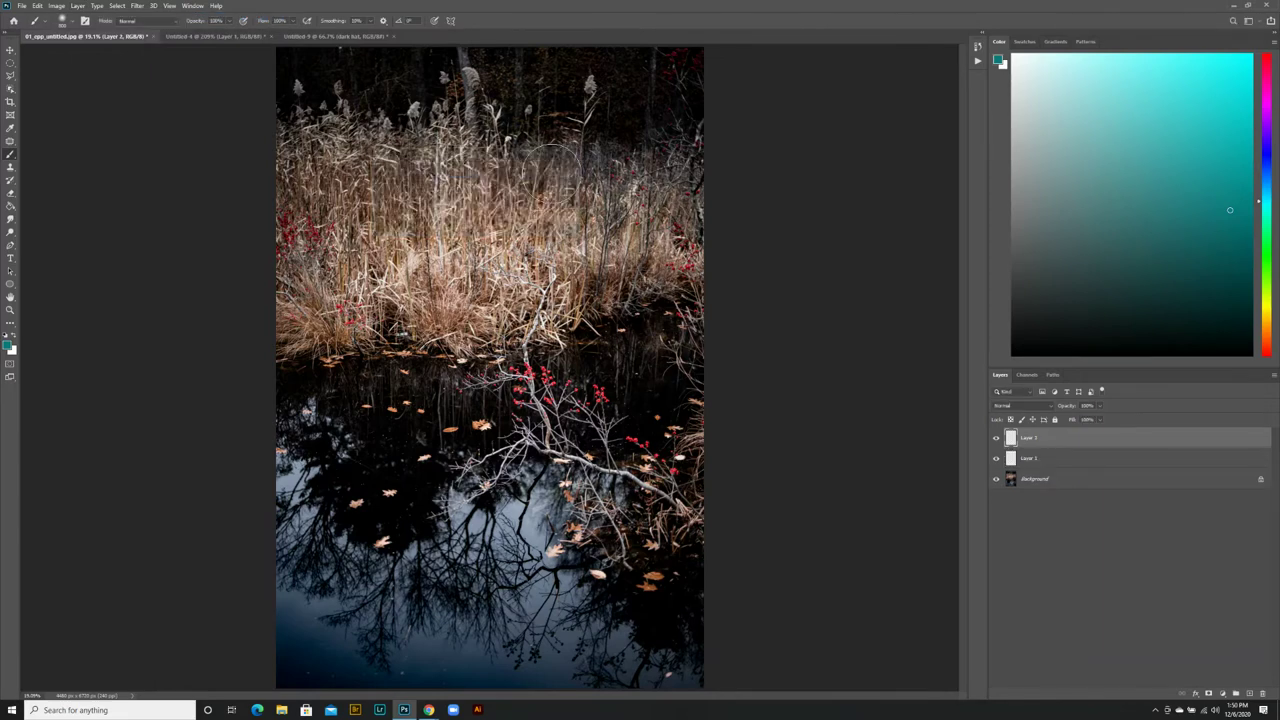
Set the brush hardness to 100% and paint a thick horizontal teal band across the upper reeds on Layer 1.
click(1048, 461)
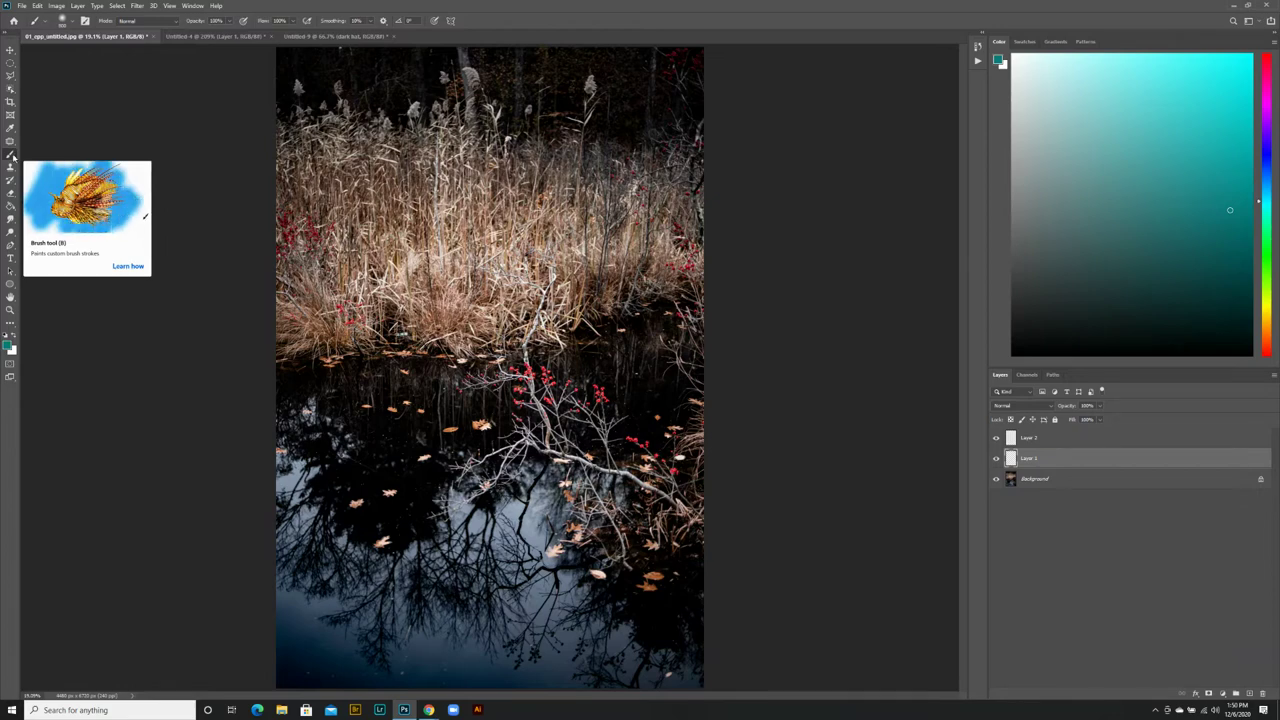
click(12, 155)
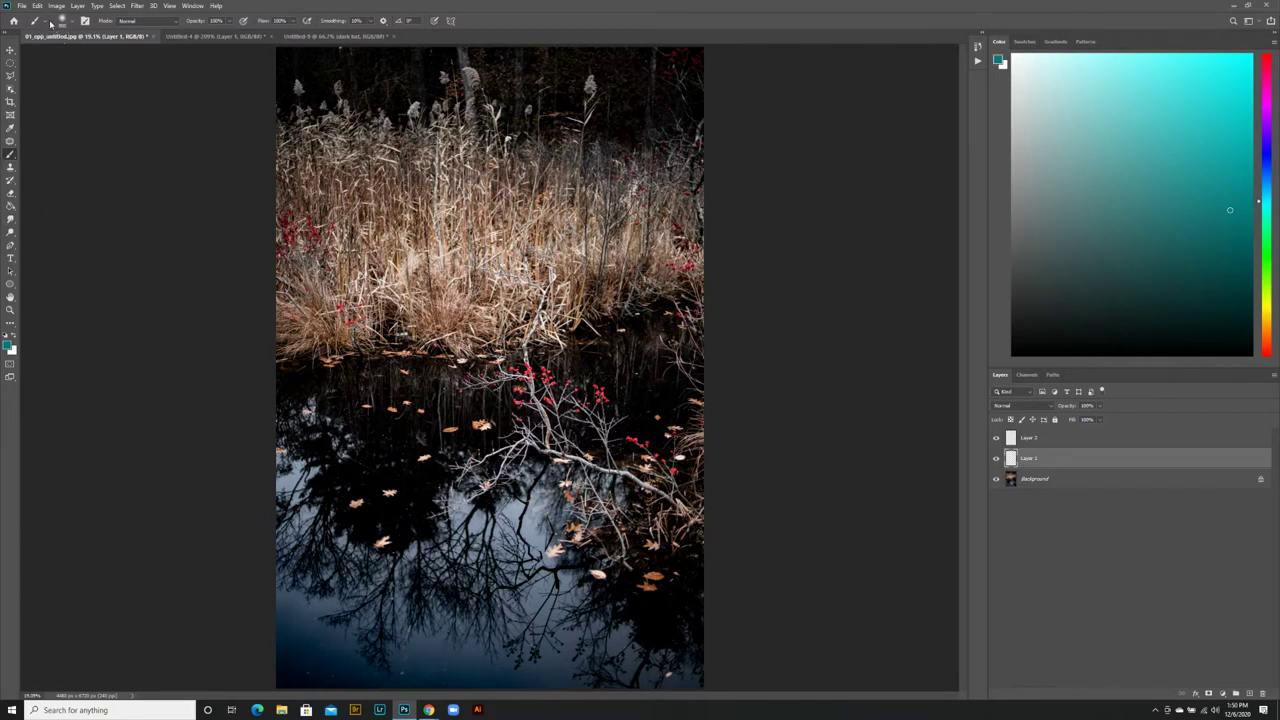
click(62, 20)
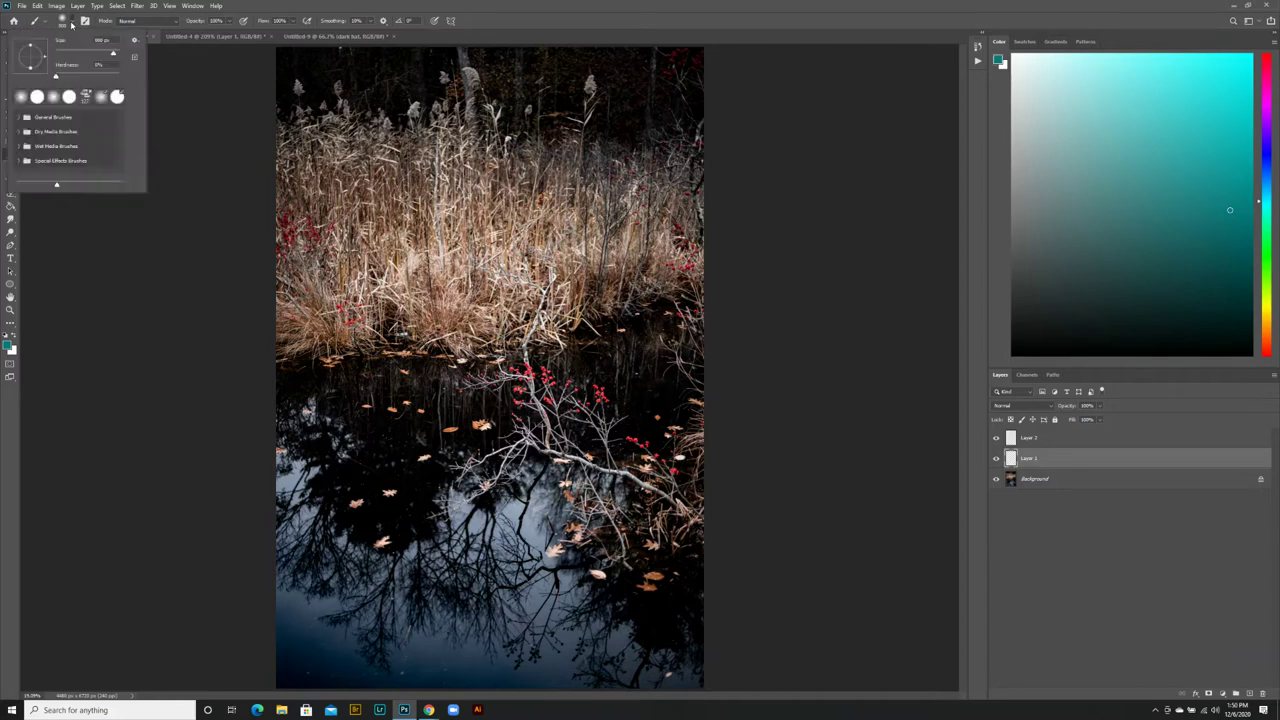
drag(56, 77, 119, 77)
drag(337, 125, 583, 132)
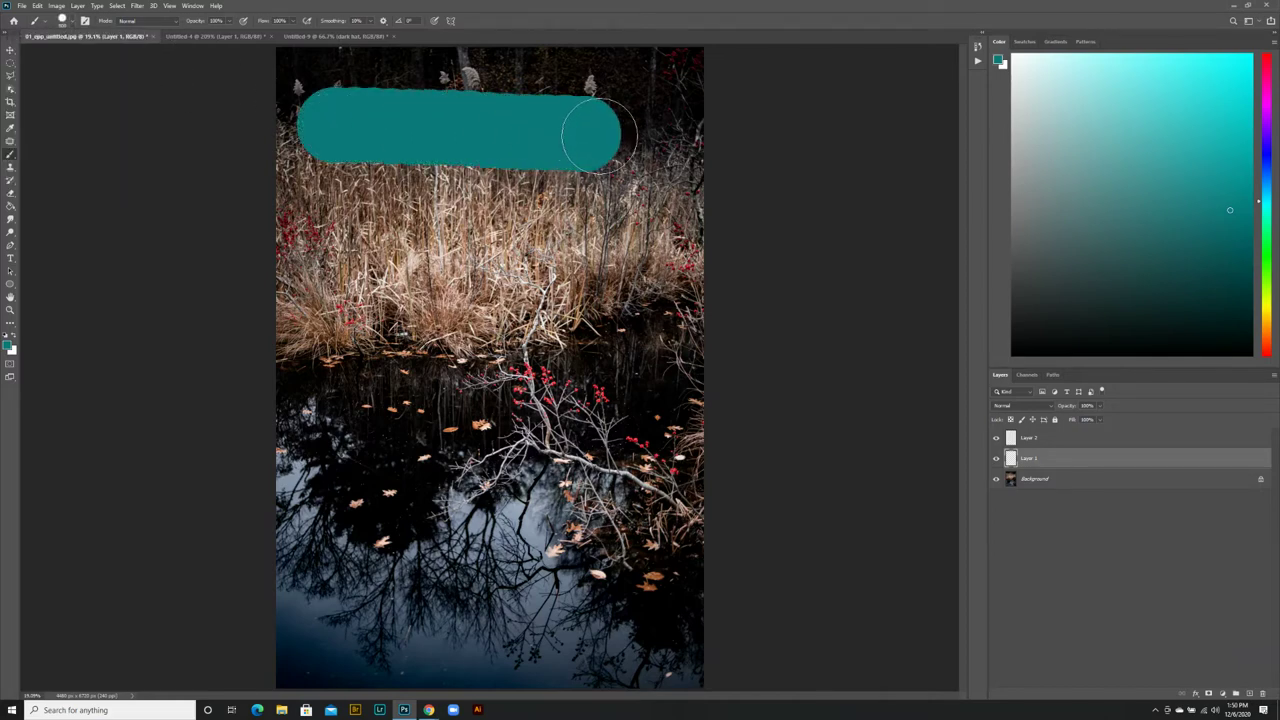
Reduce the brush size and paint a thin, hard-edged teal line across the reeds just below the thick band.
click(66, 20)
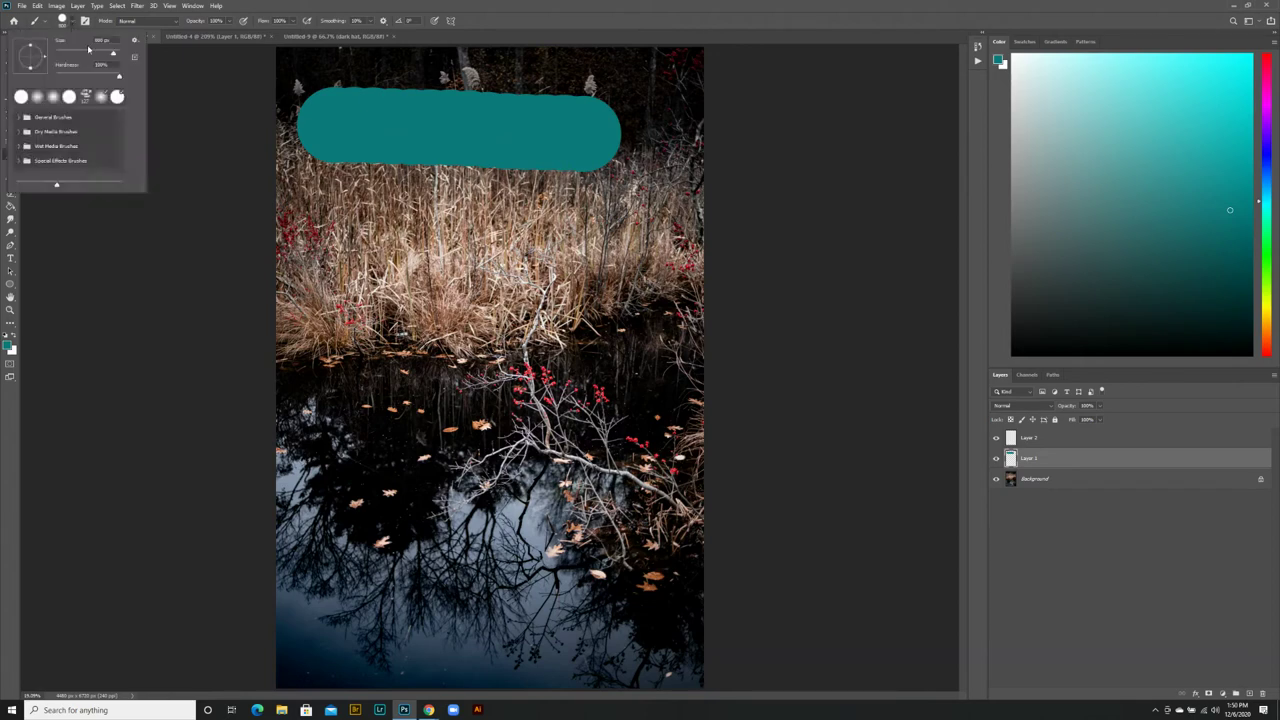
click(77, 53)
drag(305, 188, 605, 207)
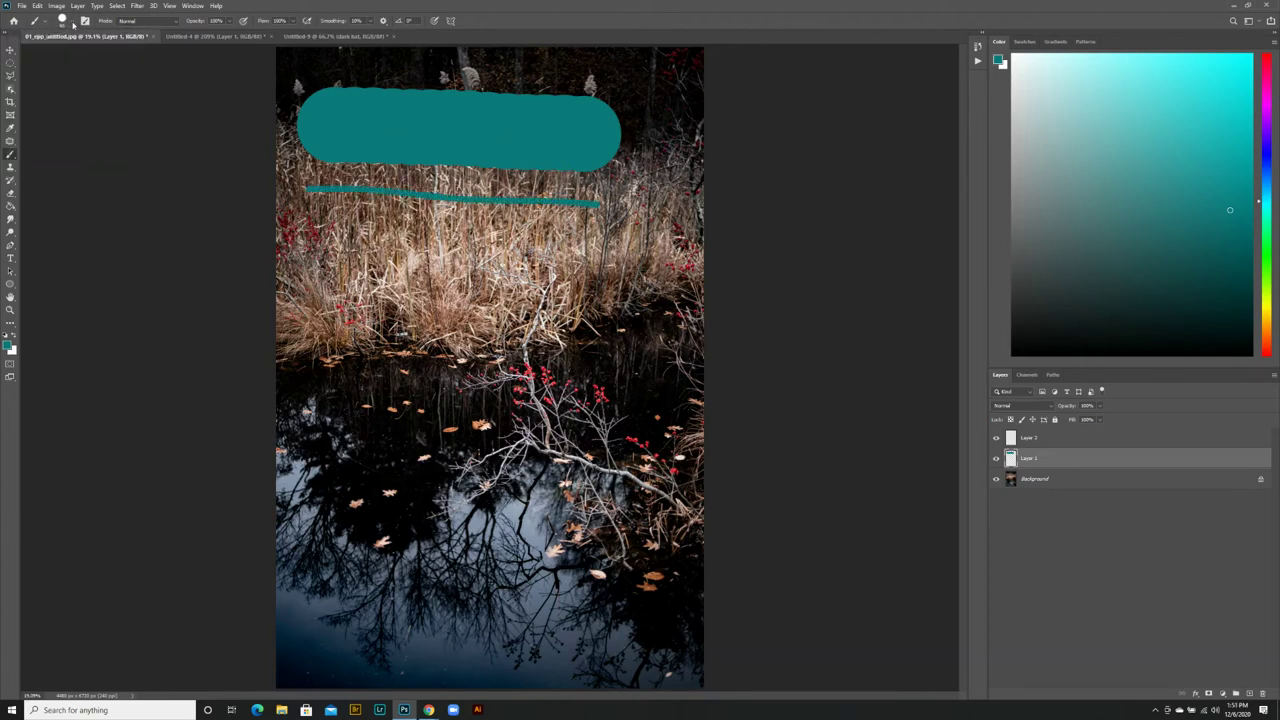
Enlarge the brush, set its hardness to 0%, and paint a soft teal zigzag from the reeds down over the water.
click(73, 22)
mouse_move(78, 53)
mouse_down()
mouse_move(128, 64)
mouse_move(58, 84)
mouse_up()
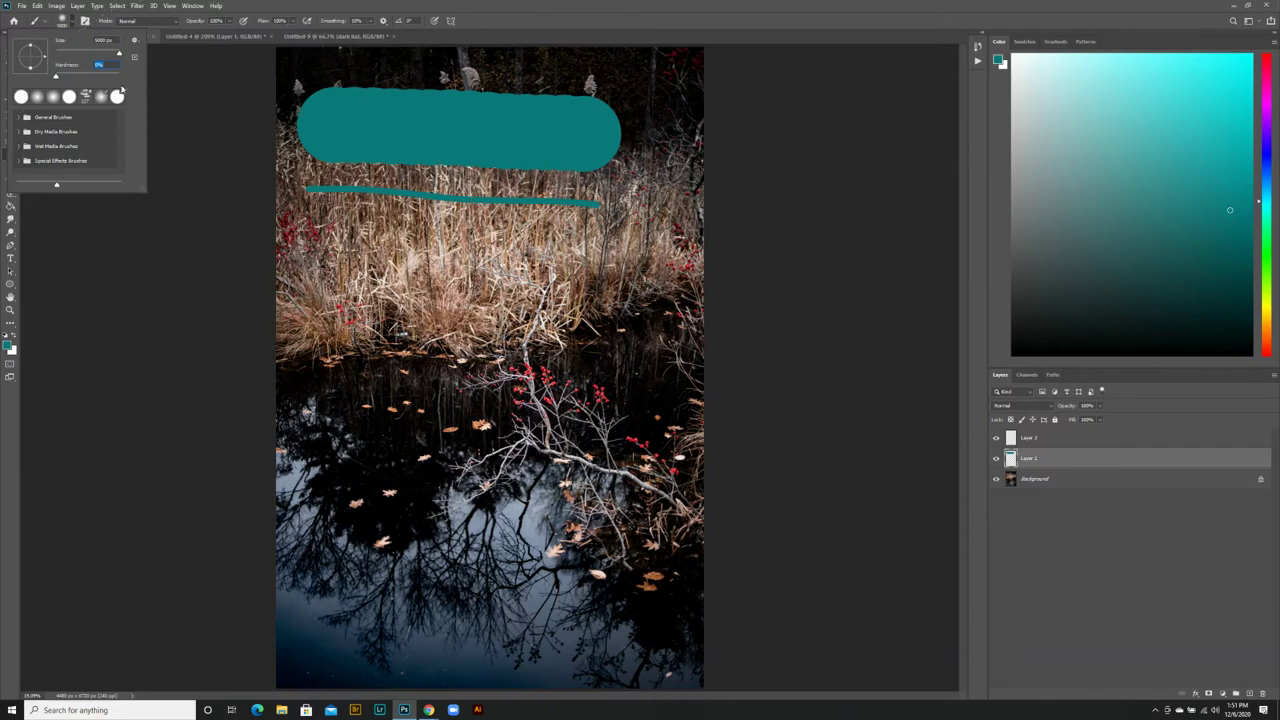
drag(121, 54, 113, 57)
mouse_move(300, 262)
mouse_down()
mouse_move(601, 277)
mouse_move(332, 293)
mouse_move(623, 335)
mouse_move(590, 355)
mouse_move(540, 347)
mouse_move(410, 379)
mouse_move(344, 434)
mouse_move(545, 472)
mouse_move(376, 536)
mouse_move(366, 566)
mouse_up()
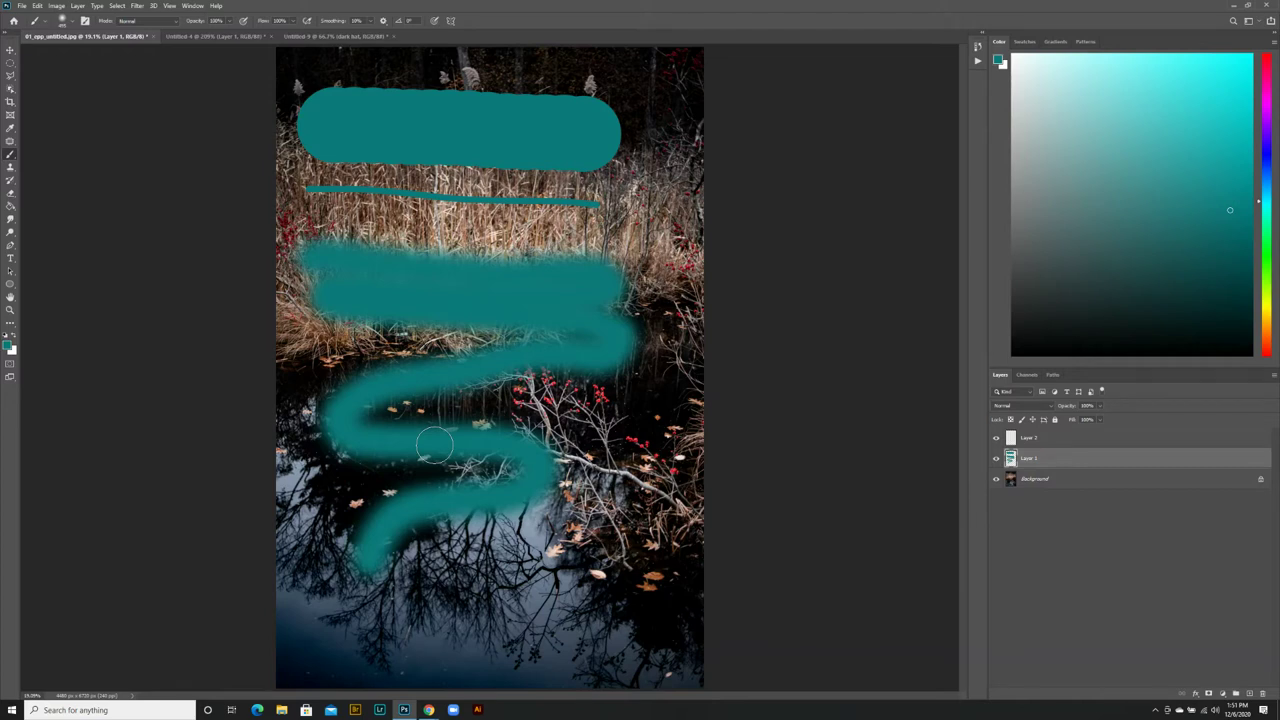
Hide and show Layer 1 to compare the photo without and with the teal strokes.
click(11, 50)
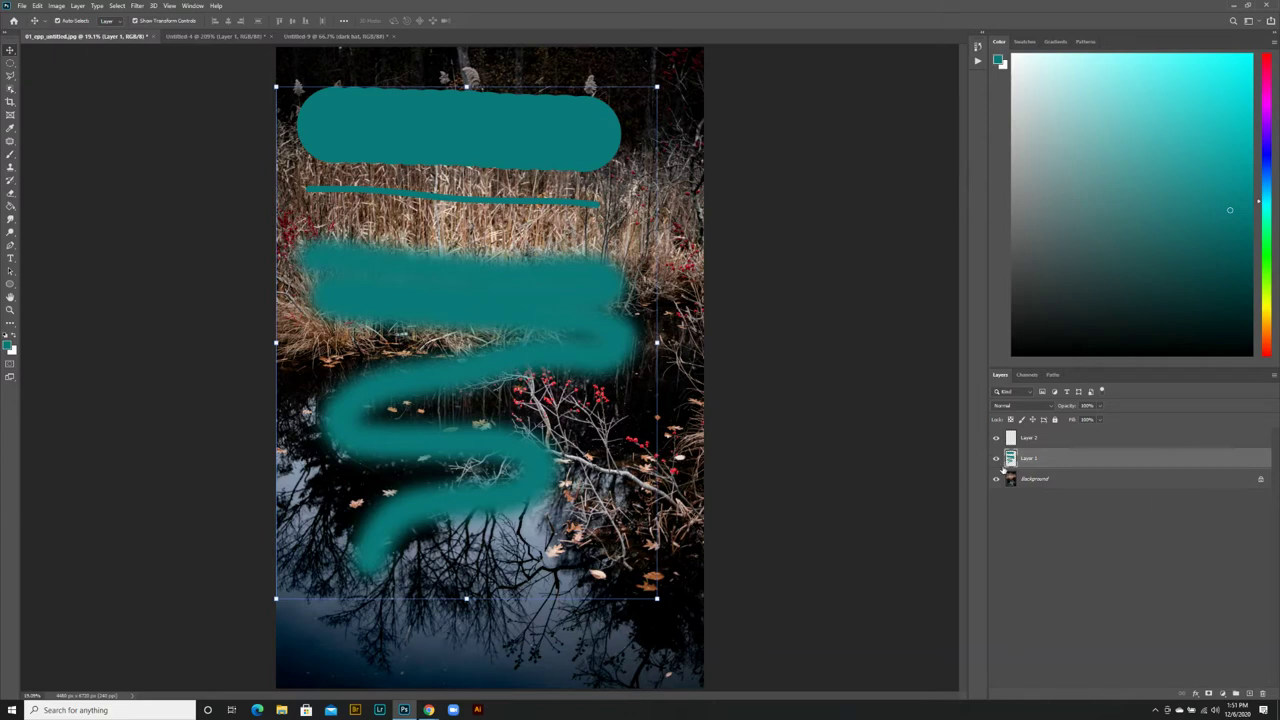
click(998, 459)
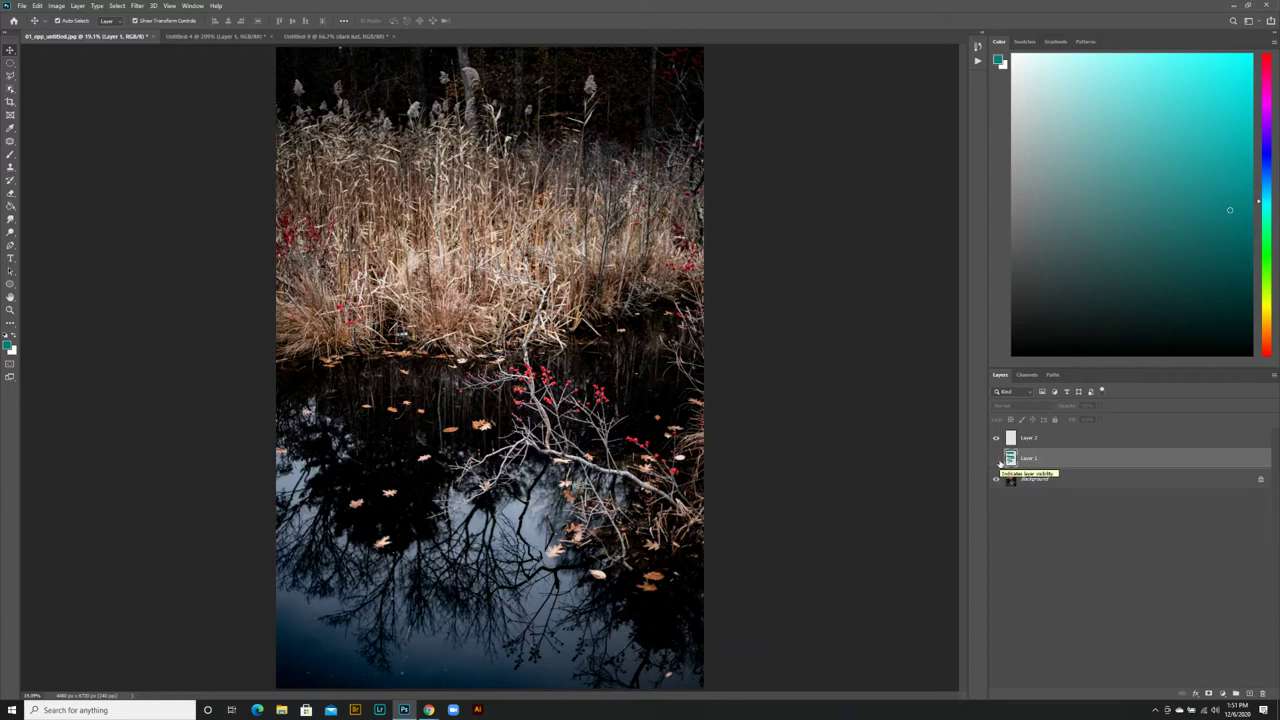
click(997, 459)
Move Layer 1's strokes slightly down, and transform them nearly upside down and smaller, placed higher in the photo.
mouse_move(543, 338)
mouse_down()
mouse_move(543, 366)
mouse_move(545, 355)
mouse_up()
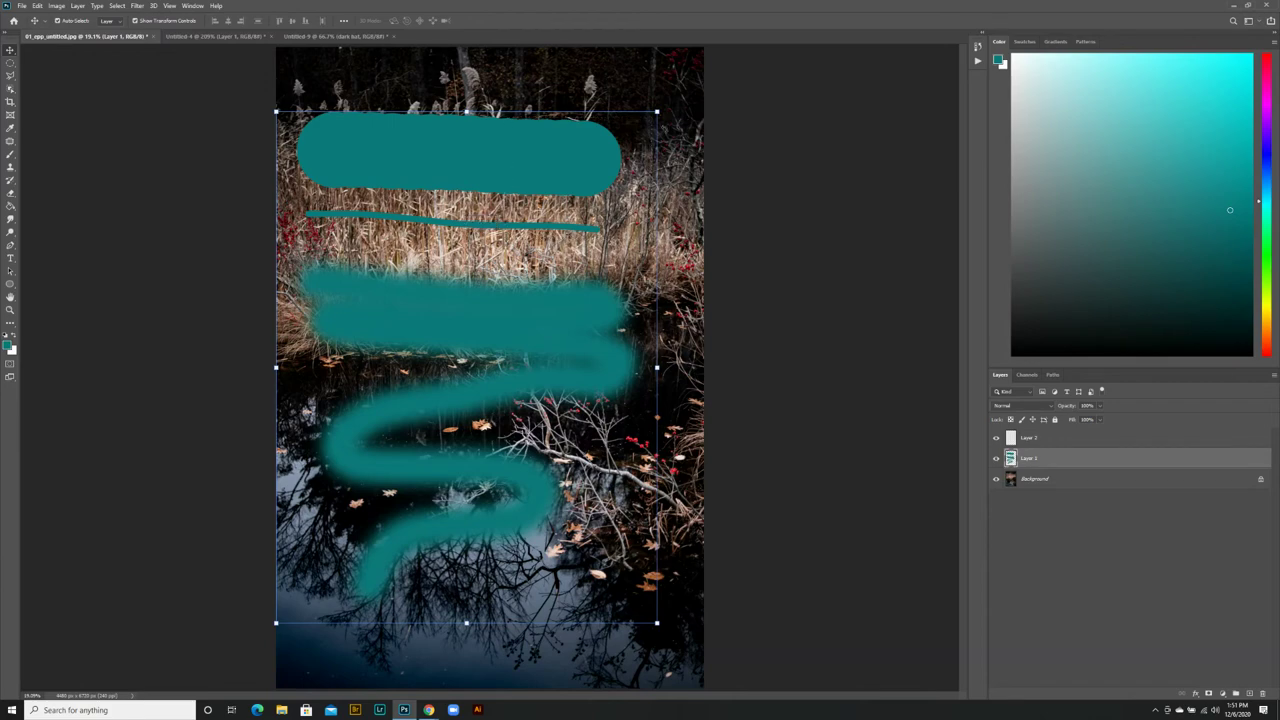
mouse_move(657, 113)
mouse_down()
mouse_move(593, 188)
mouse_move(708, 463)
mouse_move(340, 650)
mouse_up()
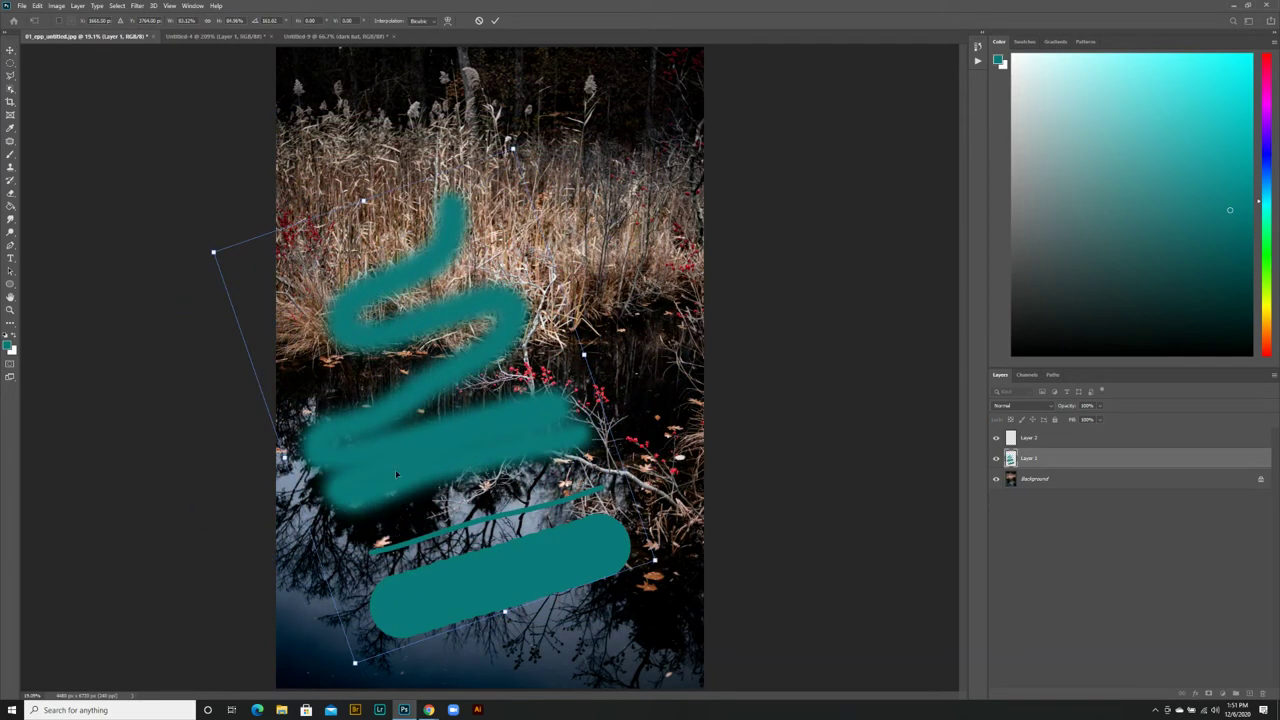
drag(406, 459, 446, 334)
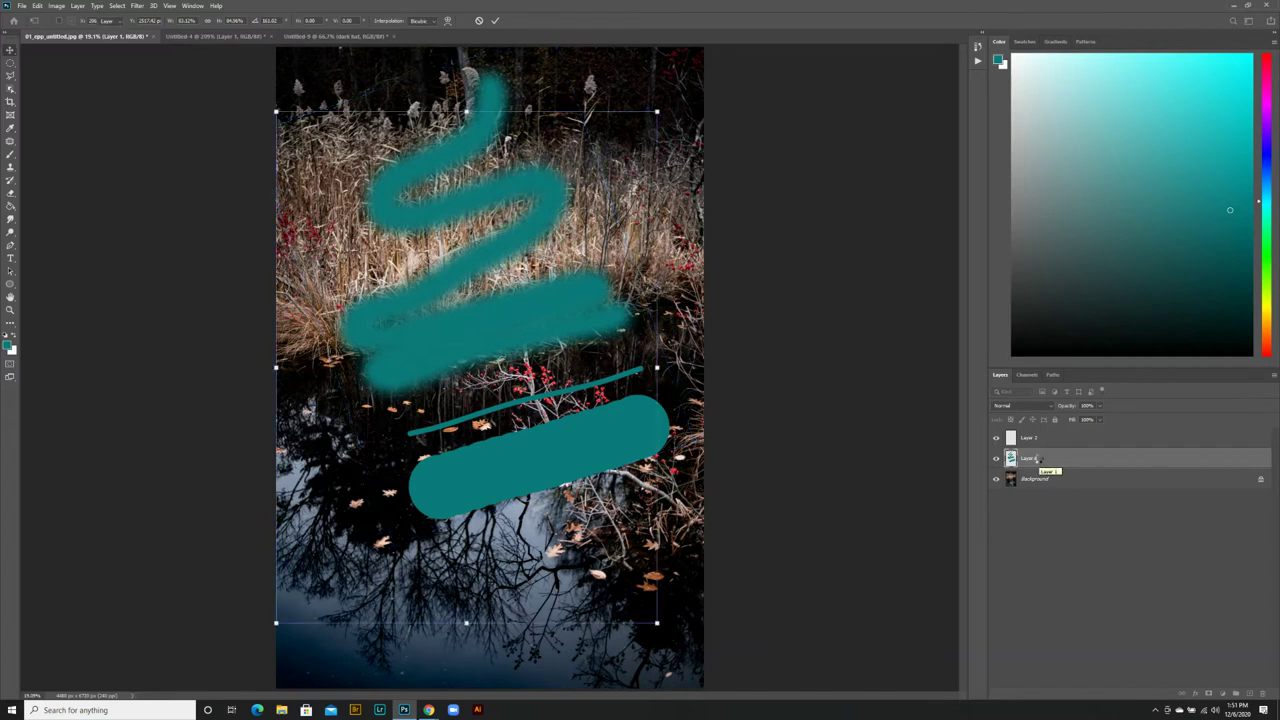
key(Return)
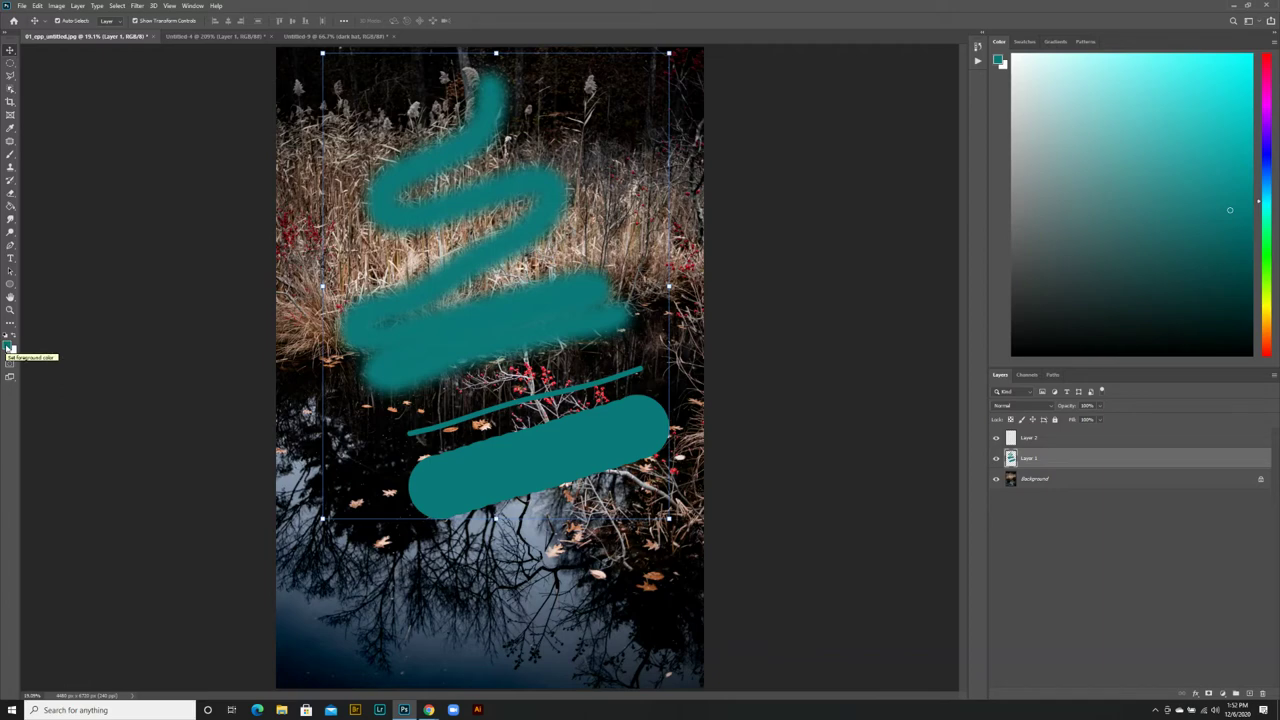
Change the foreground colour to a bright orange.
click(8, 345)
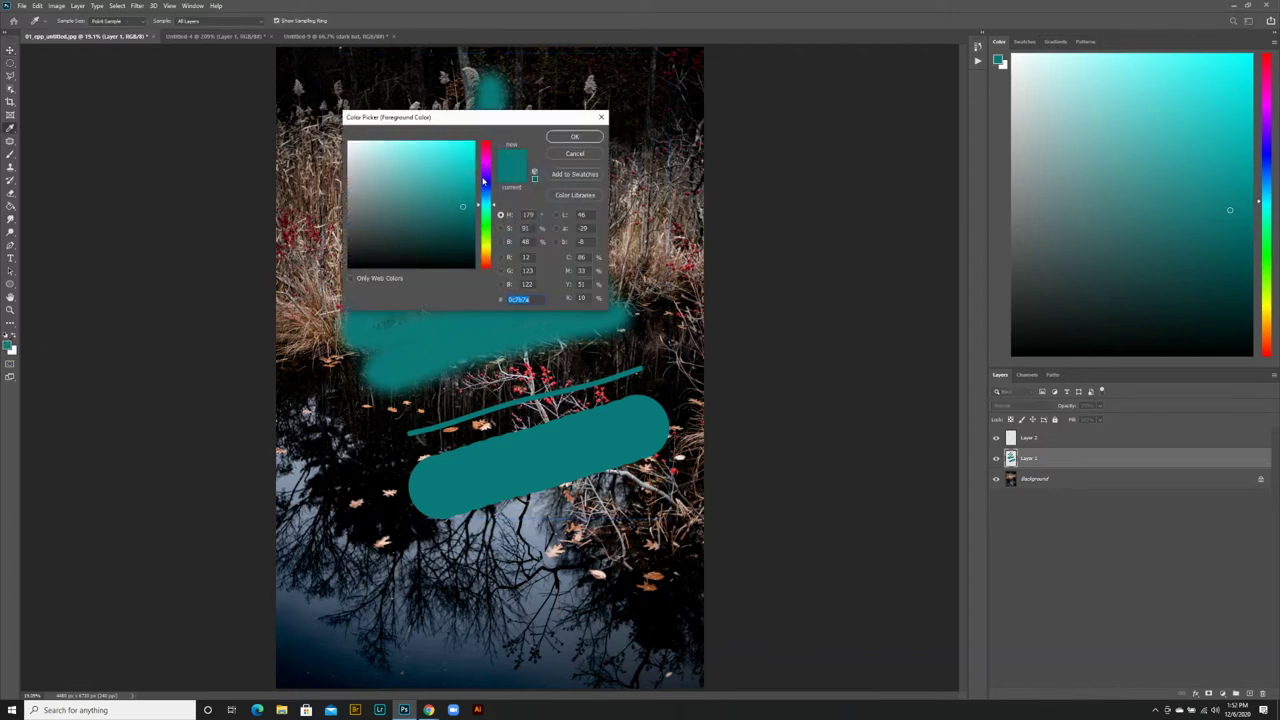
drag(483, 180, 490, 259)
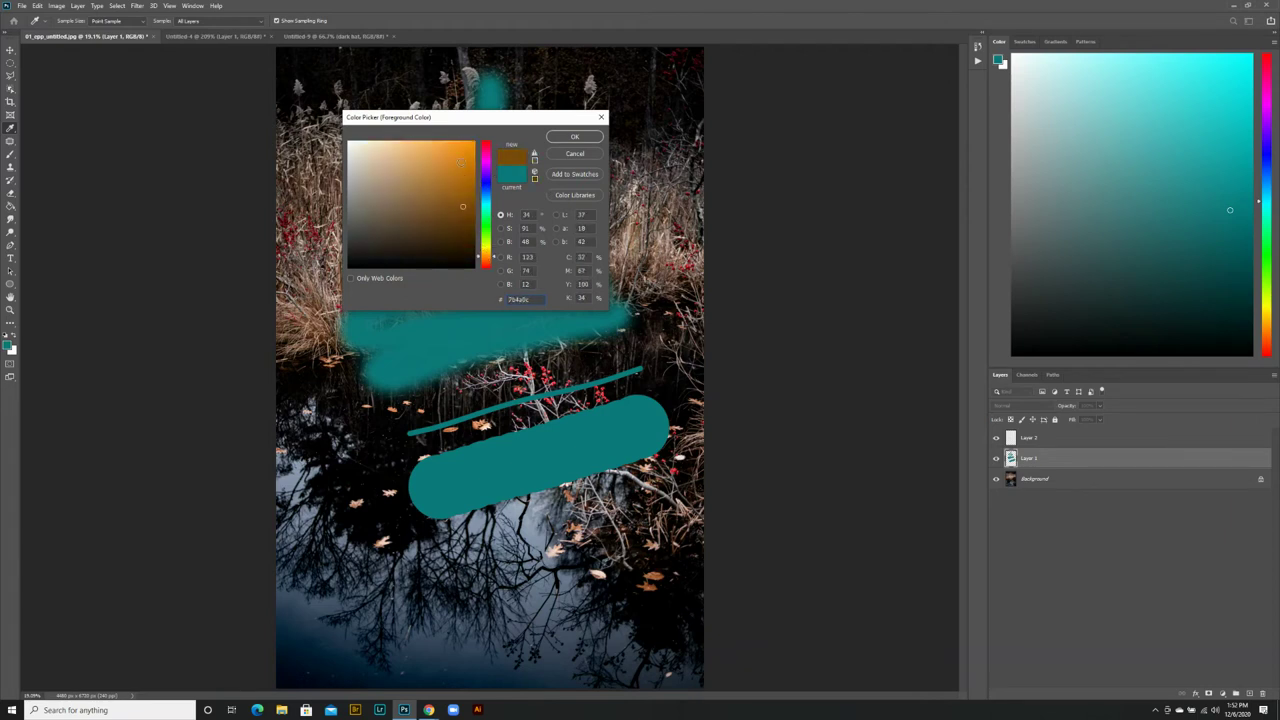
click(574, 136)
key(v)
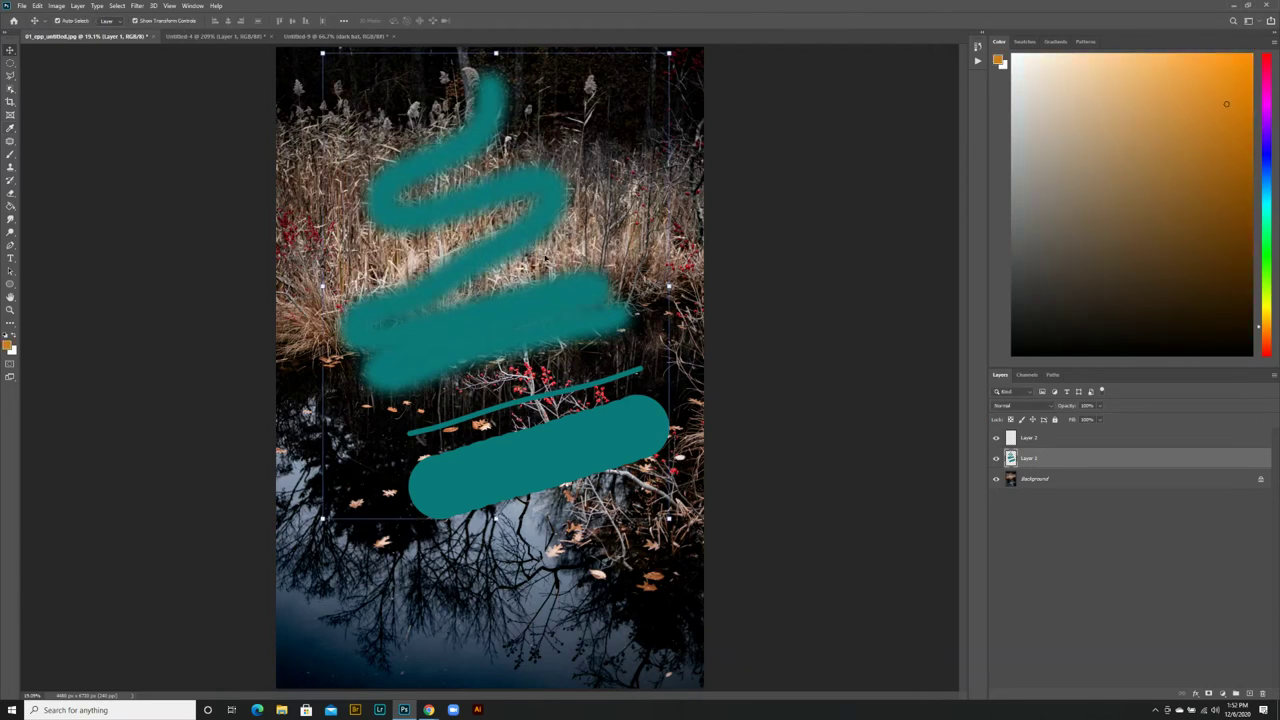
Paint loose, soft orange strokes over the teal ones on Layer 1 with the Brush tool, and hide that layer.
click(10, 154)
mouse_move(322, 232)
mouse_down()
mouse_move(485, 530)
mouse_move(465, 228)
mouse_move(660, 686)
mouse_move(315, 550)
mouse_move(465, 525)
mouse_move(620, 240)
mouse_move(385, 100)
mouse_move(690, 165)
mouse_move(675, 452)
mouse_up()
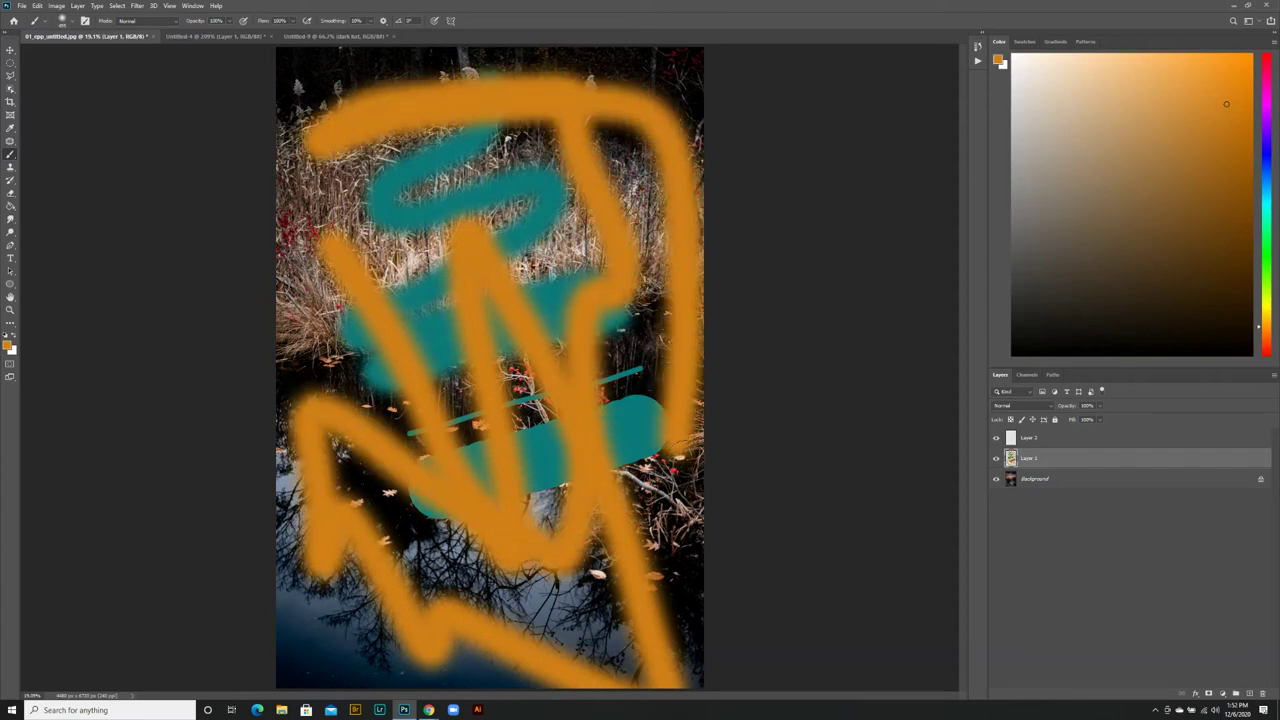
click(996, 458)
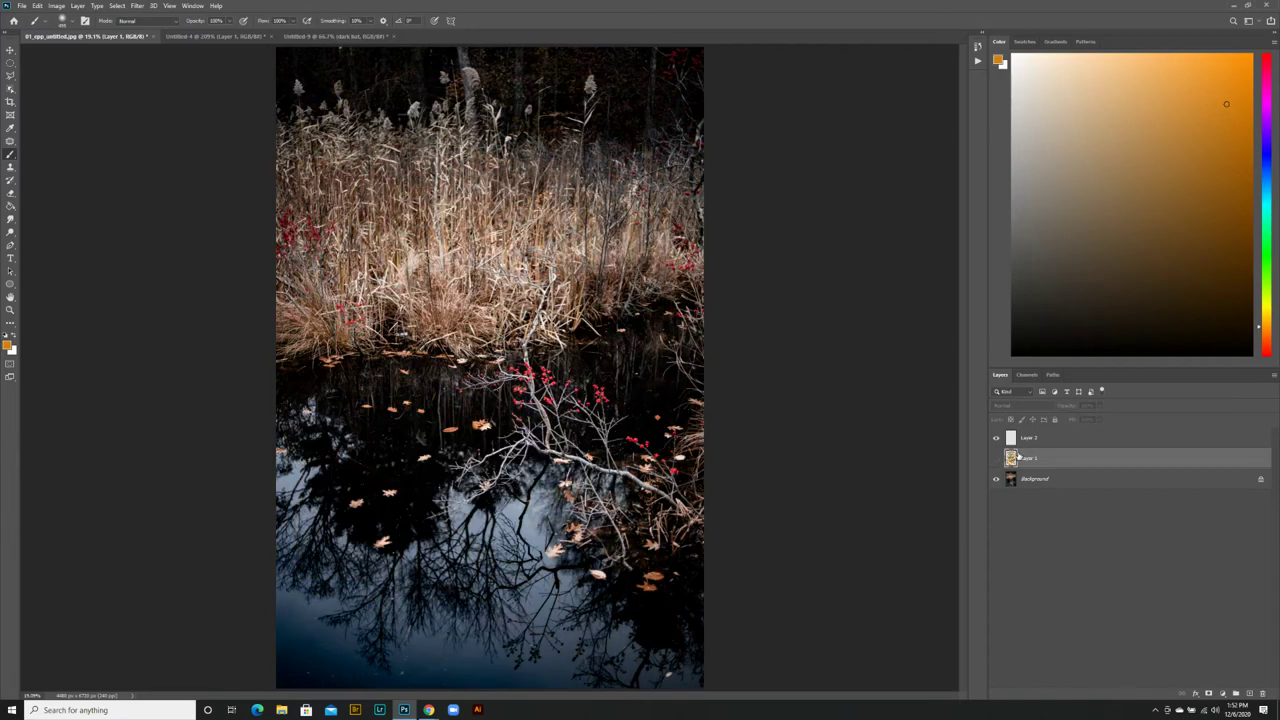
Fill the whole of the empty Layer 2 with the orange foreground colour using the Paint Bucket tool.
click(11, 208)
click(52, 206)
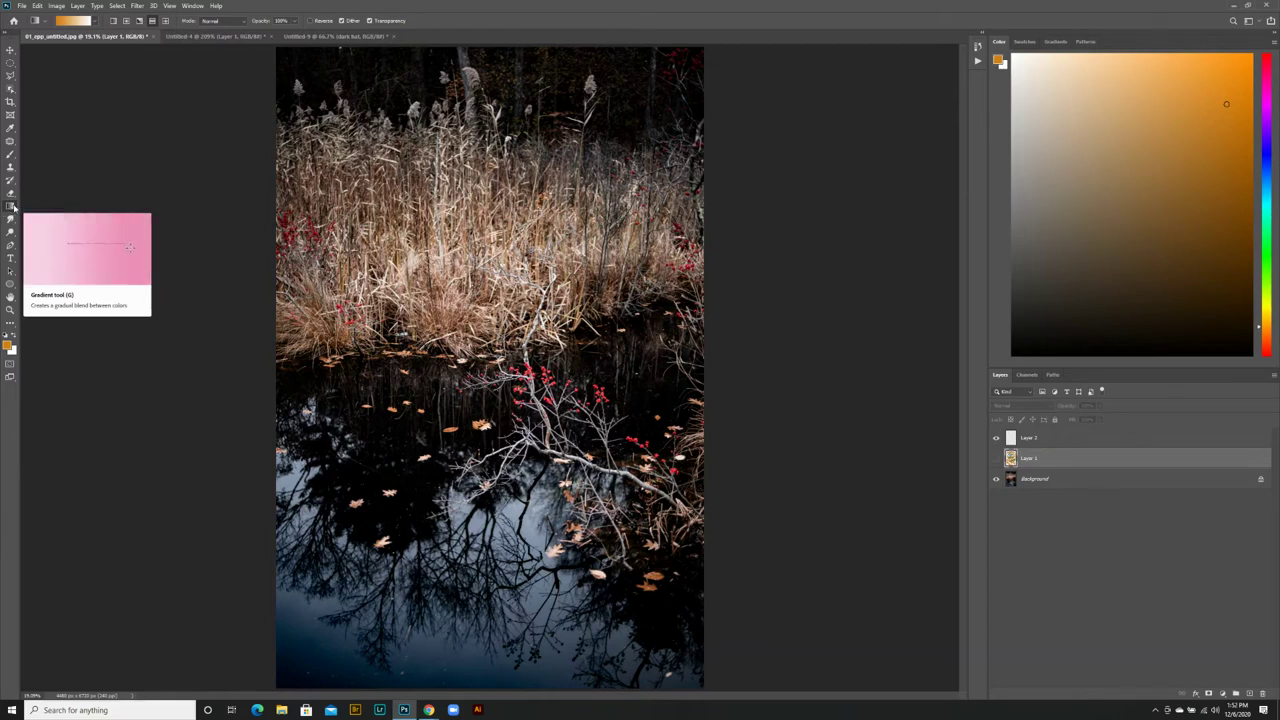
click(11, 206)
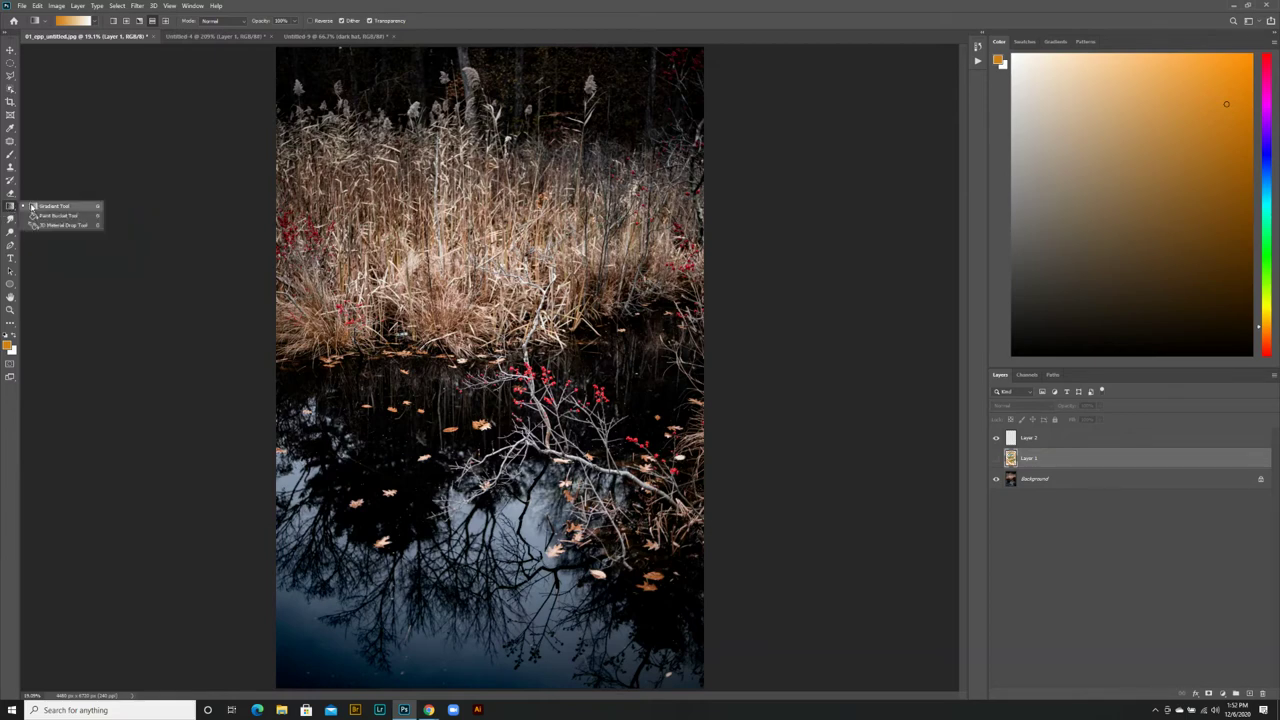
click(55, 215)
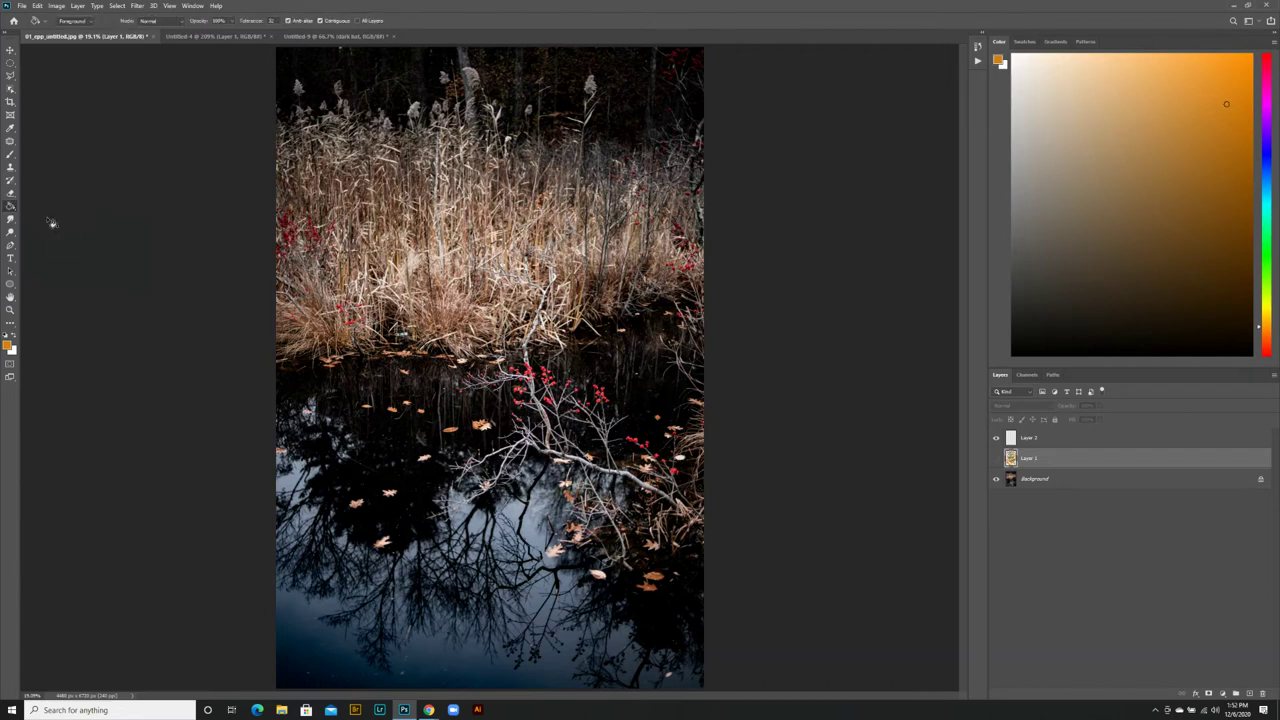
click(1055, 438)
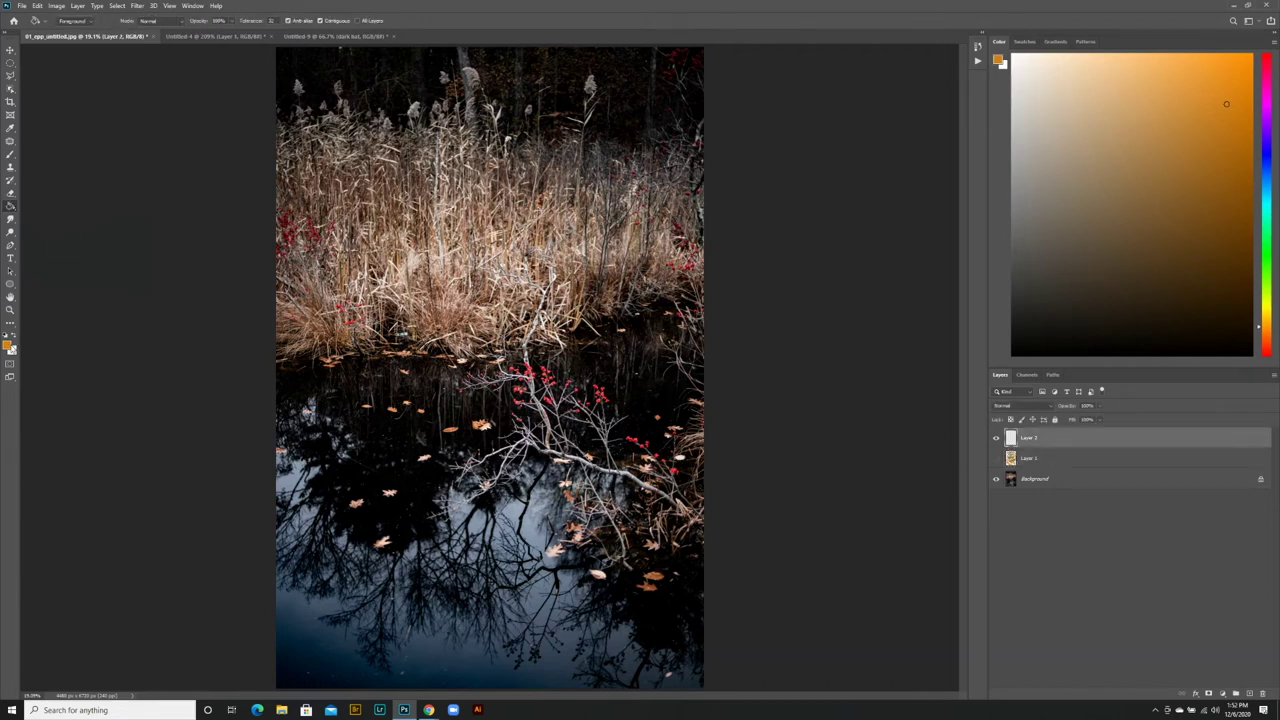
click(410, 258)
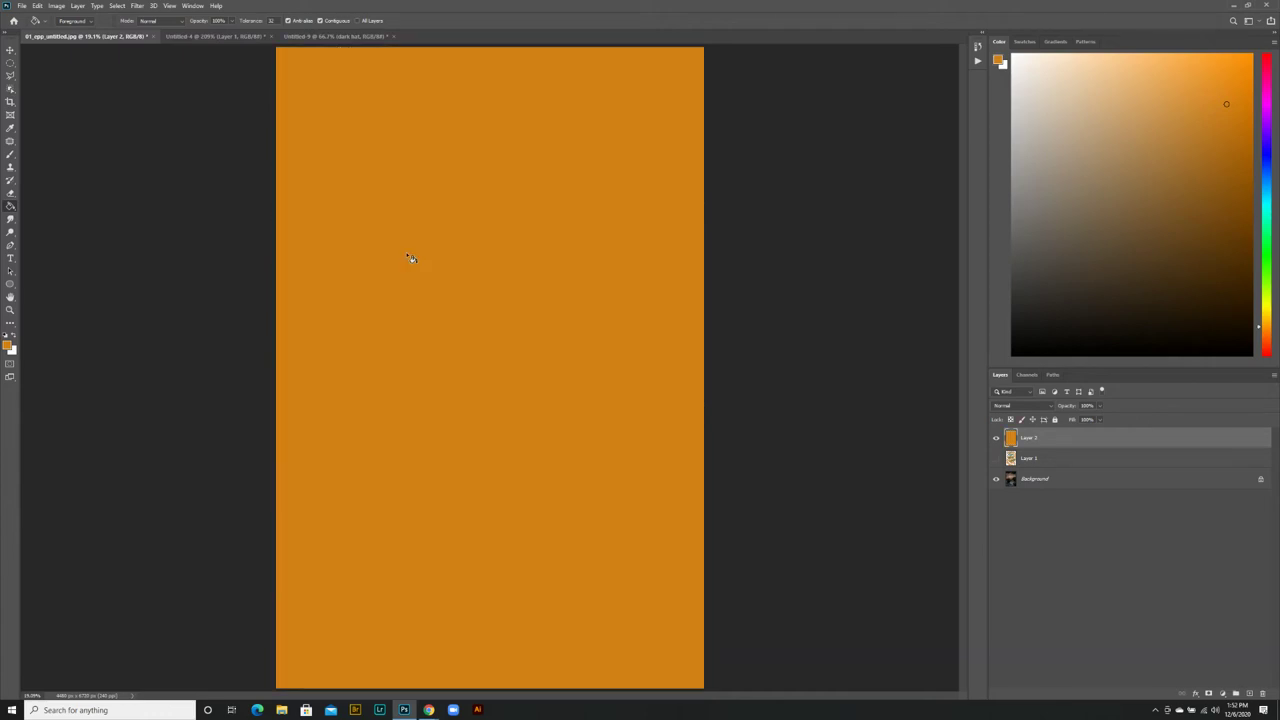
Toggle Layer 2's visibility, and revert the document history to the orange brush stroke, discarding the fill.
click(996, 439)
click(996, 439)
key(ctrl+comma)
key(ctrl+z)
click(978, 47)
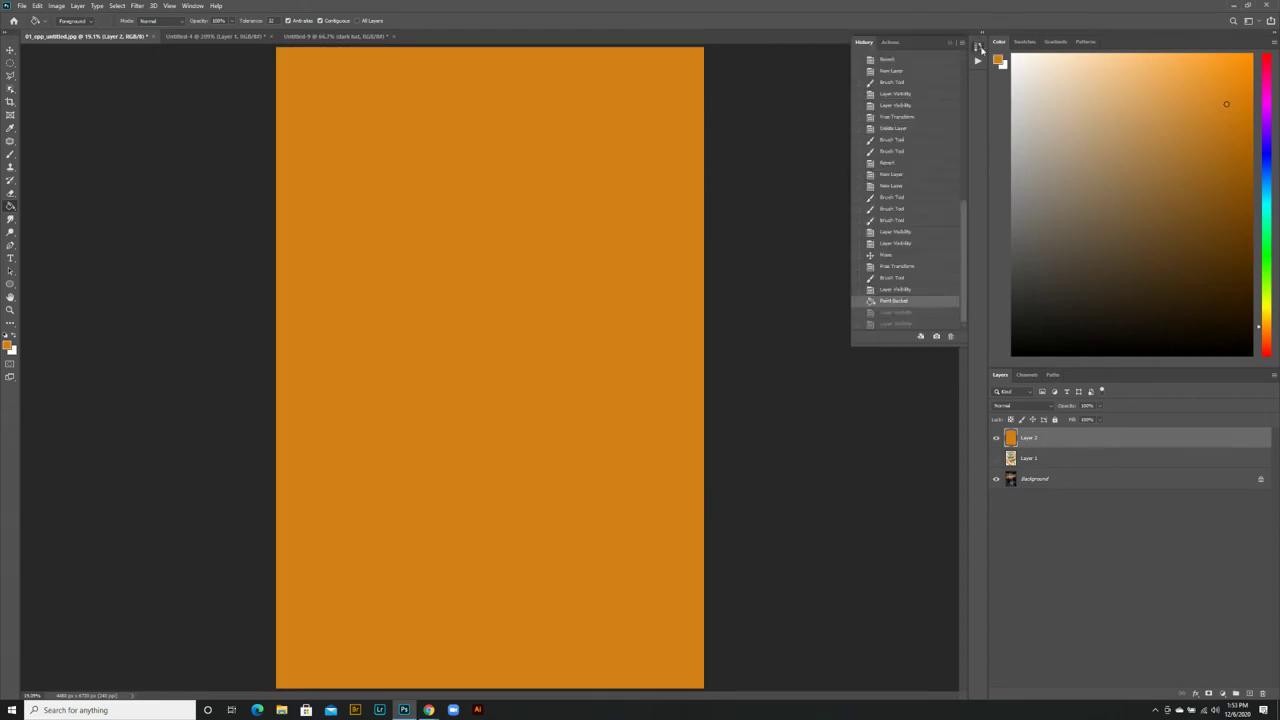
click(902, 278)
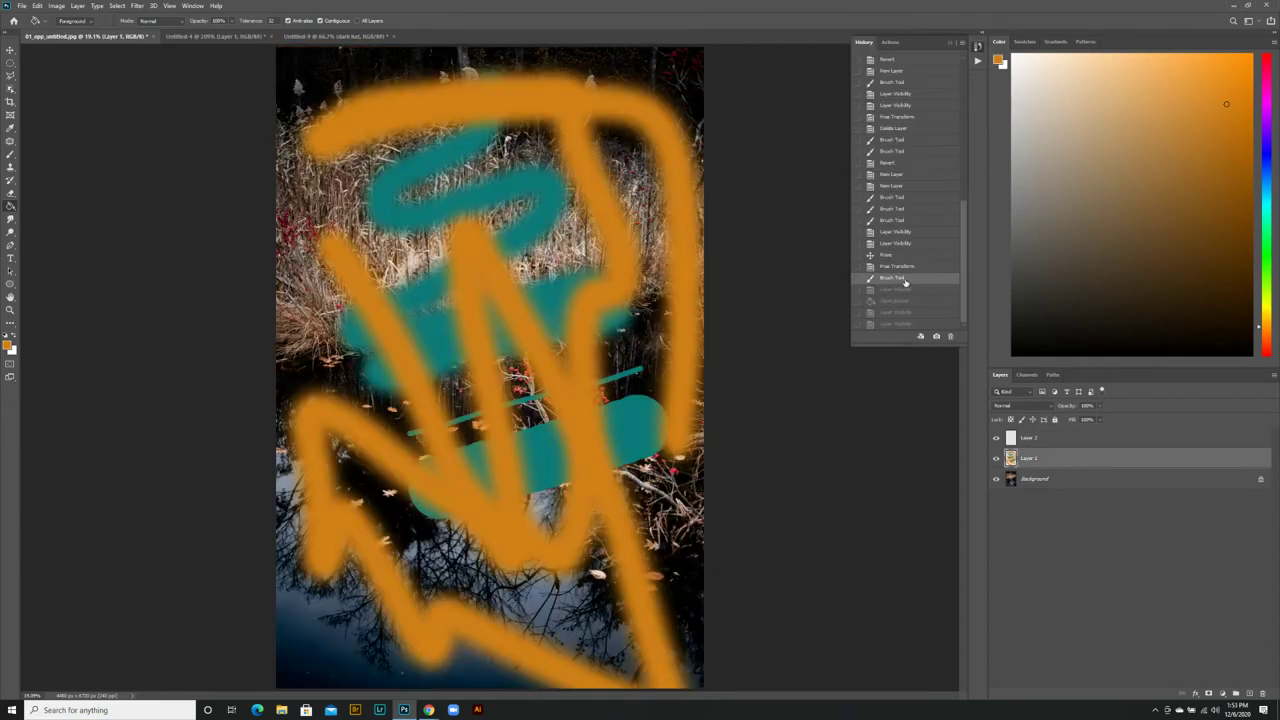
With Layer 1 hidden, outline a large zigzag selection on Layer 2 using the Polygonal Lasso and fill it with the orange foreground colour.
click(996, 458)
click(1040, 438)
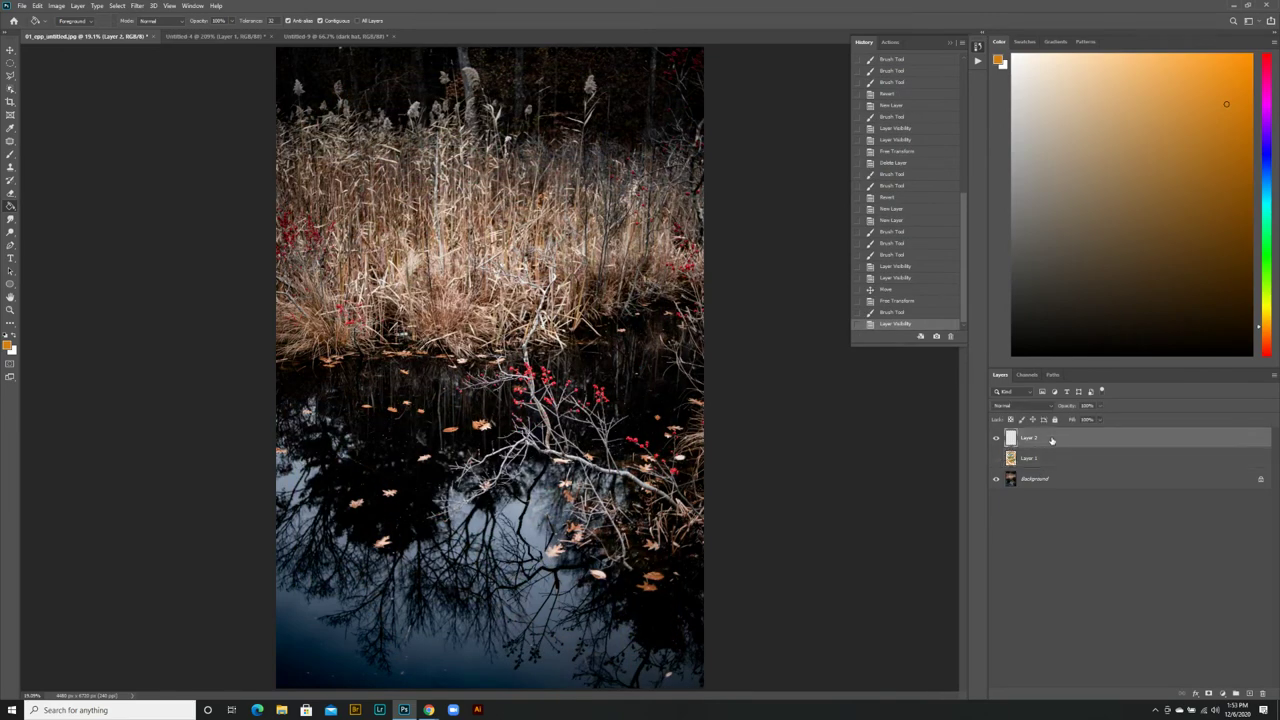
click(11, 75)
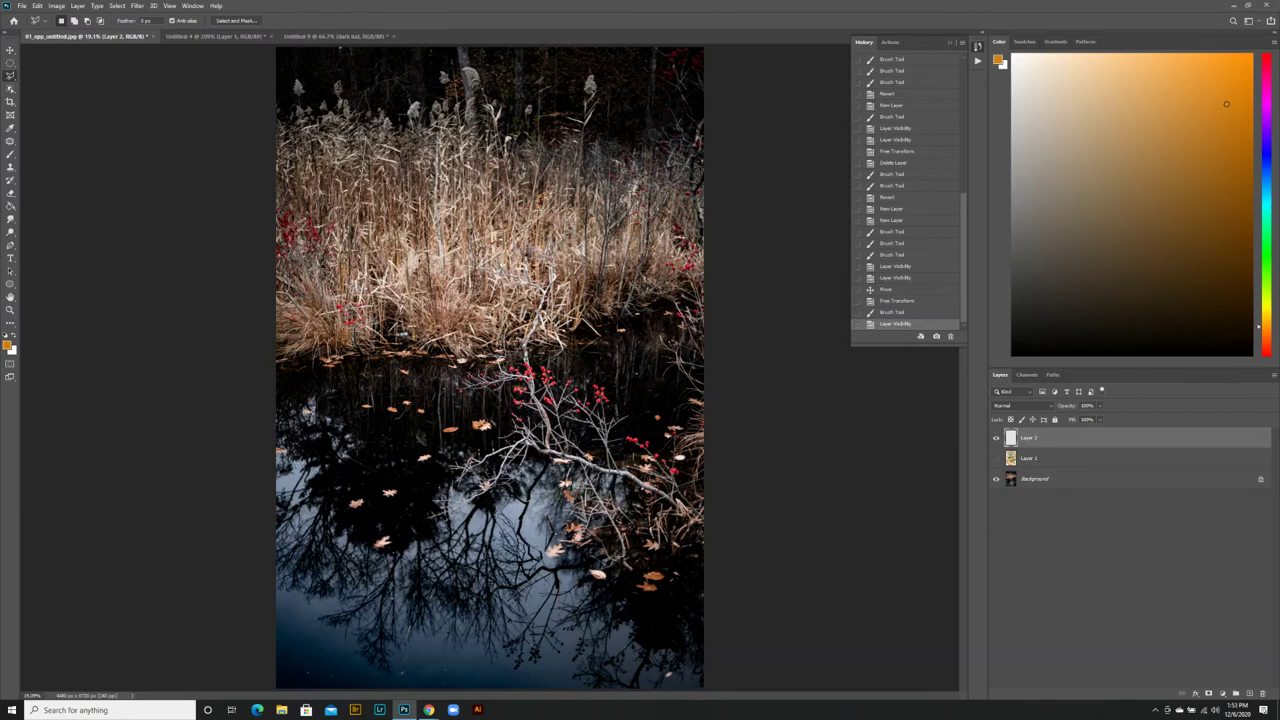
mouse_move(626, 196)
mouse_down()
mouse_move(620, 640)
mouse_move(516, 540)
mouse_move(452, 610)
mouse_move(338, 540)
mouse_move(326, 410)
mouse_move(336, 330)
mouse_up()
double_click(326, 372)
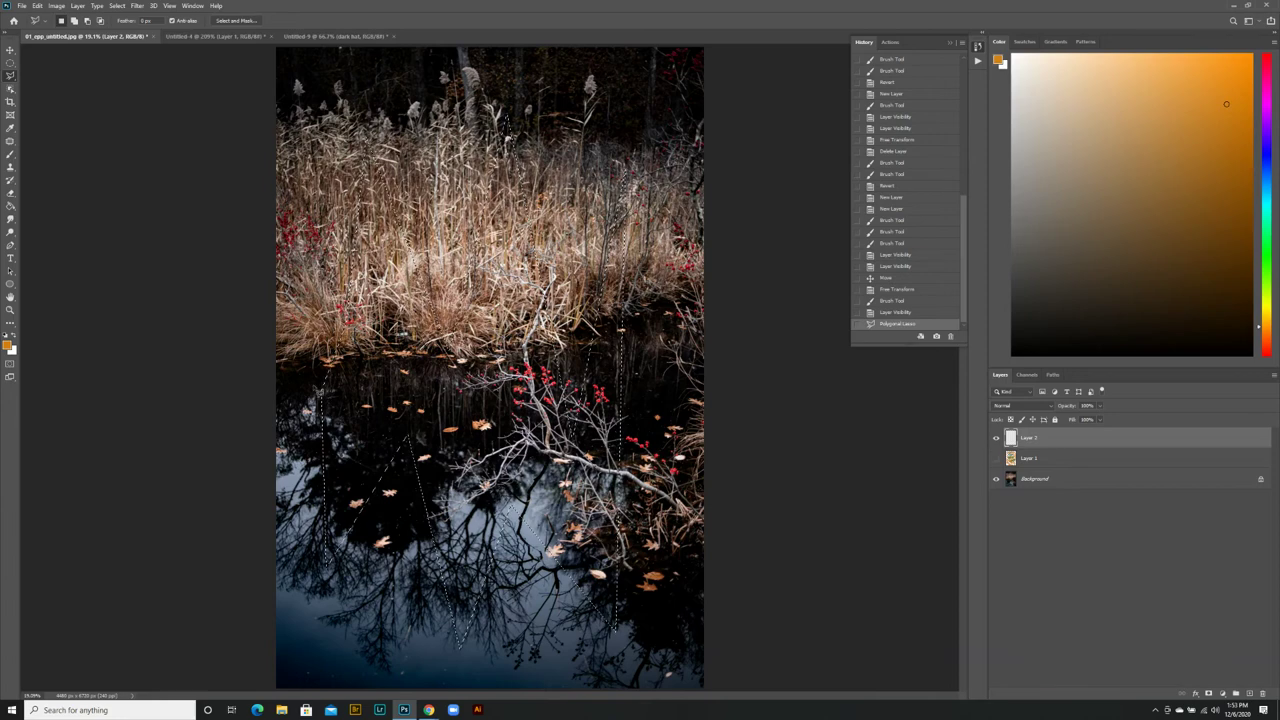
click(10, 205)
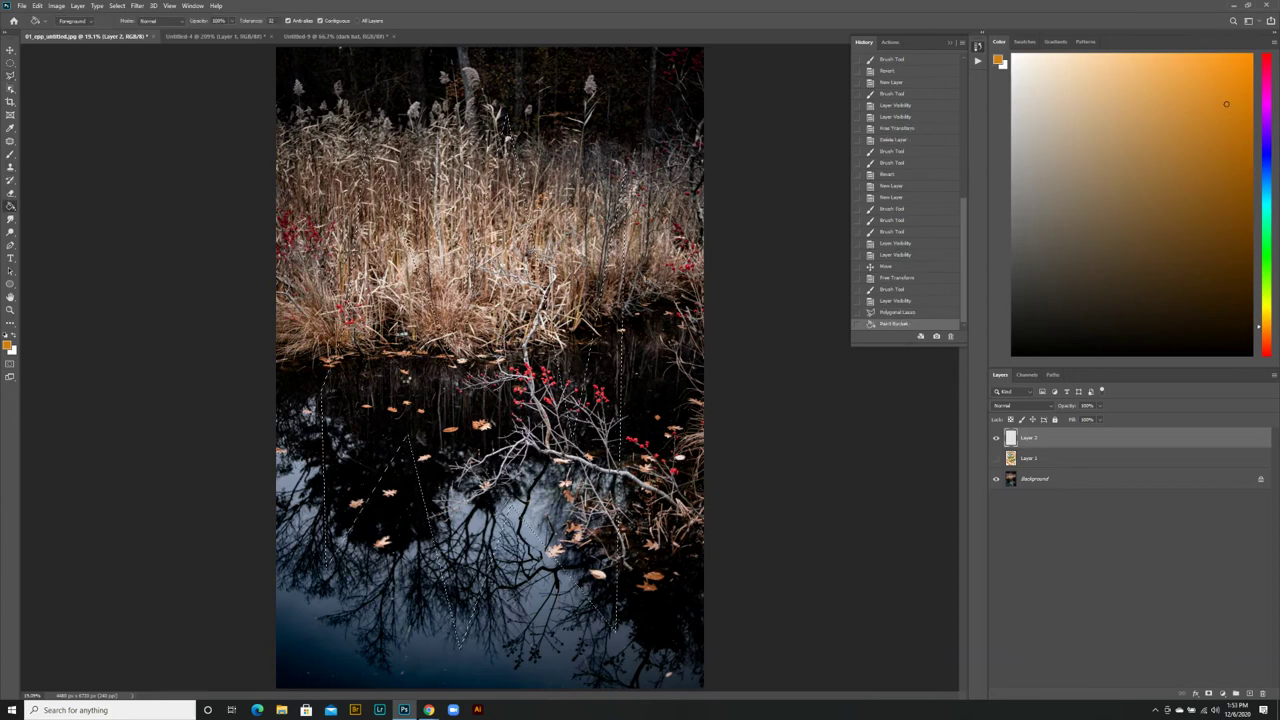
click(410, 383)
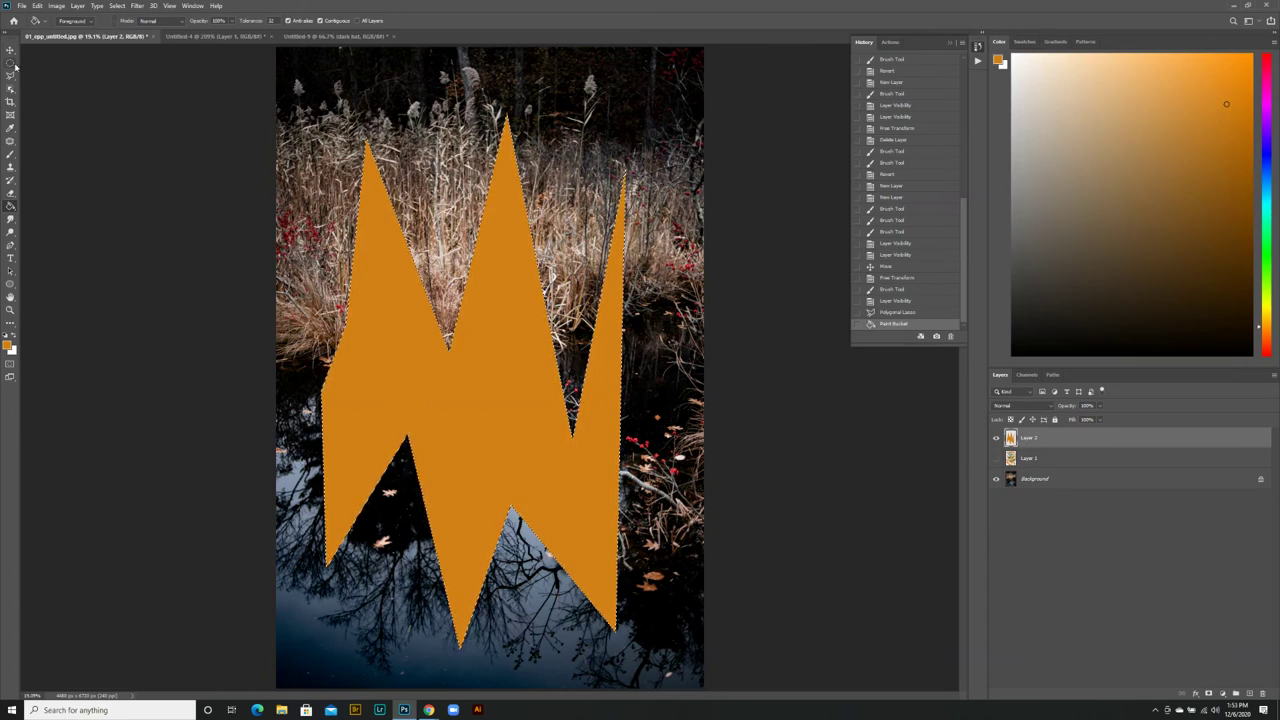
Select a small horizontal ellipse above the zigzag's leftmost peak on Layer 2 and fill it with the orange foreground colour.
key(m)
drag(312, 74, 418, 114)
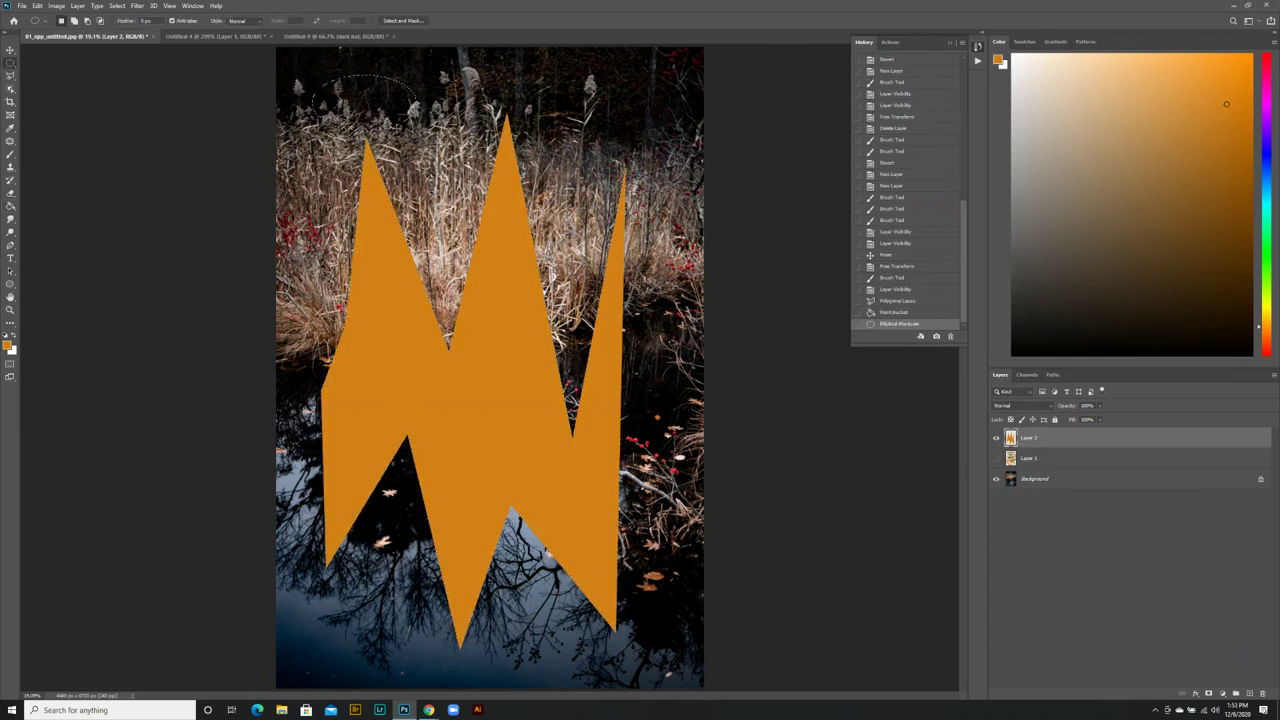
click(10, 205)
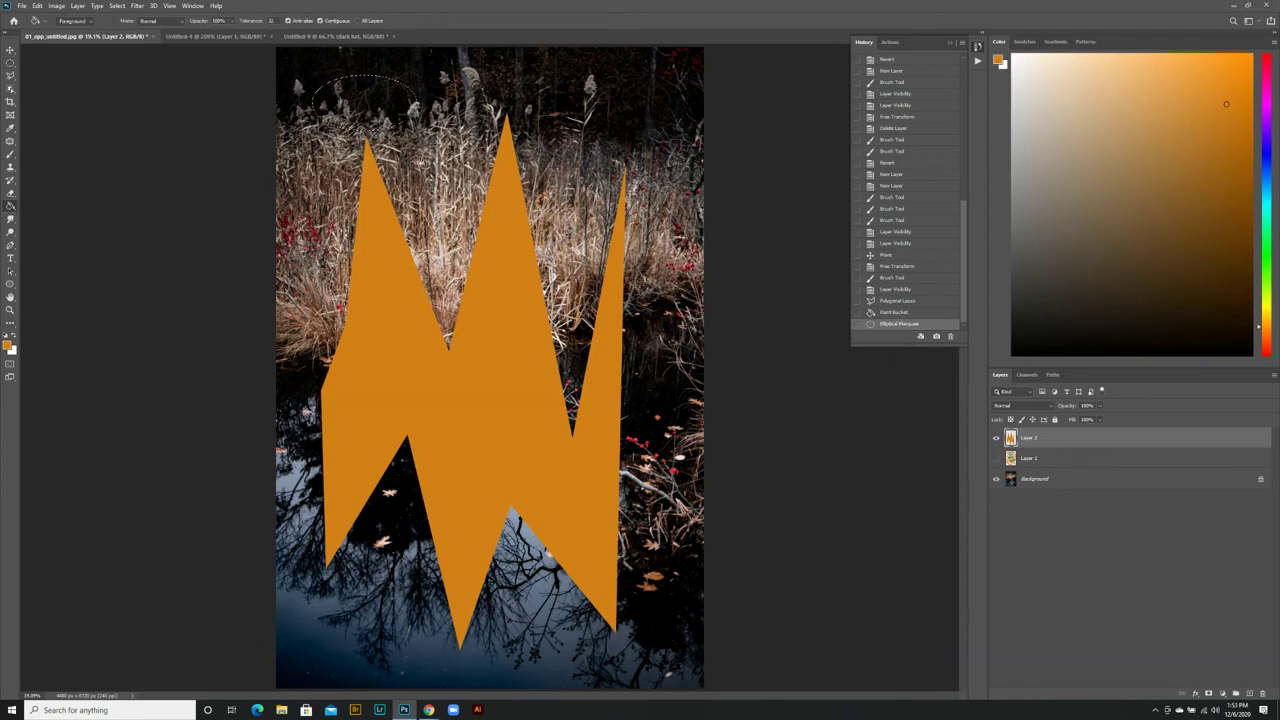
click(380, 120)
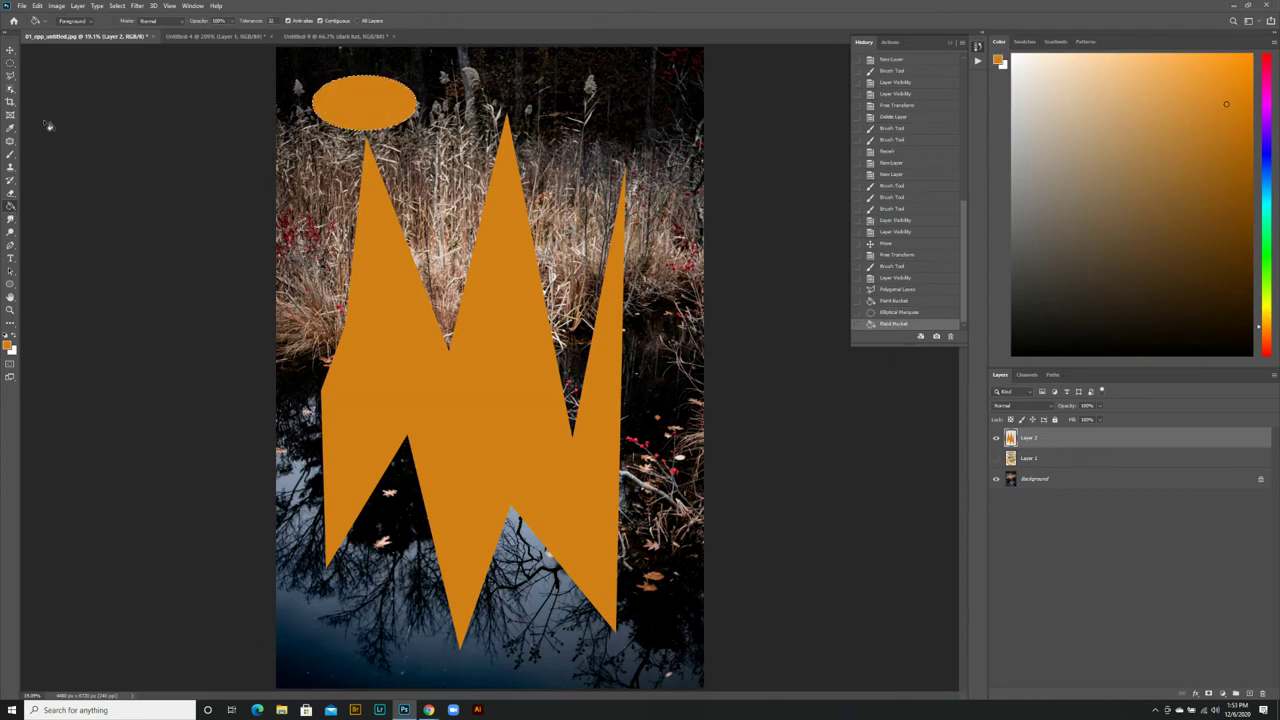
click(10, 77)
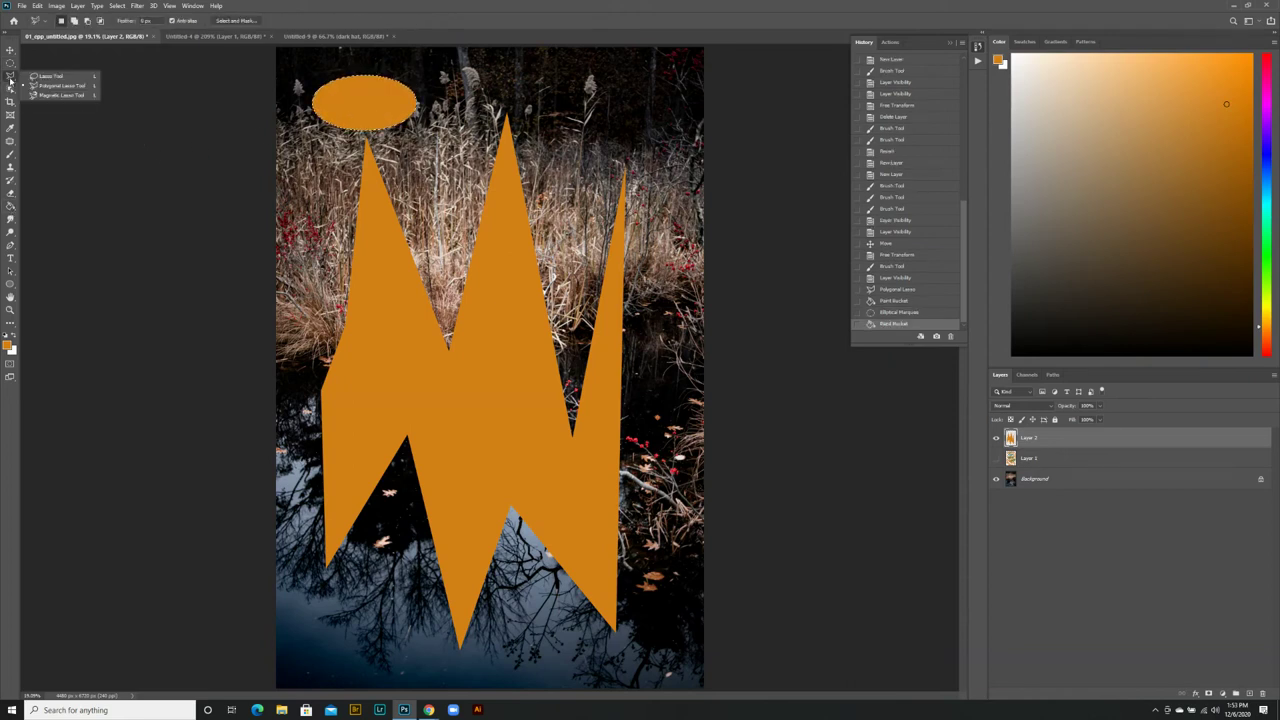
click(10, 64)
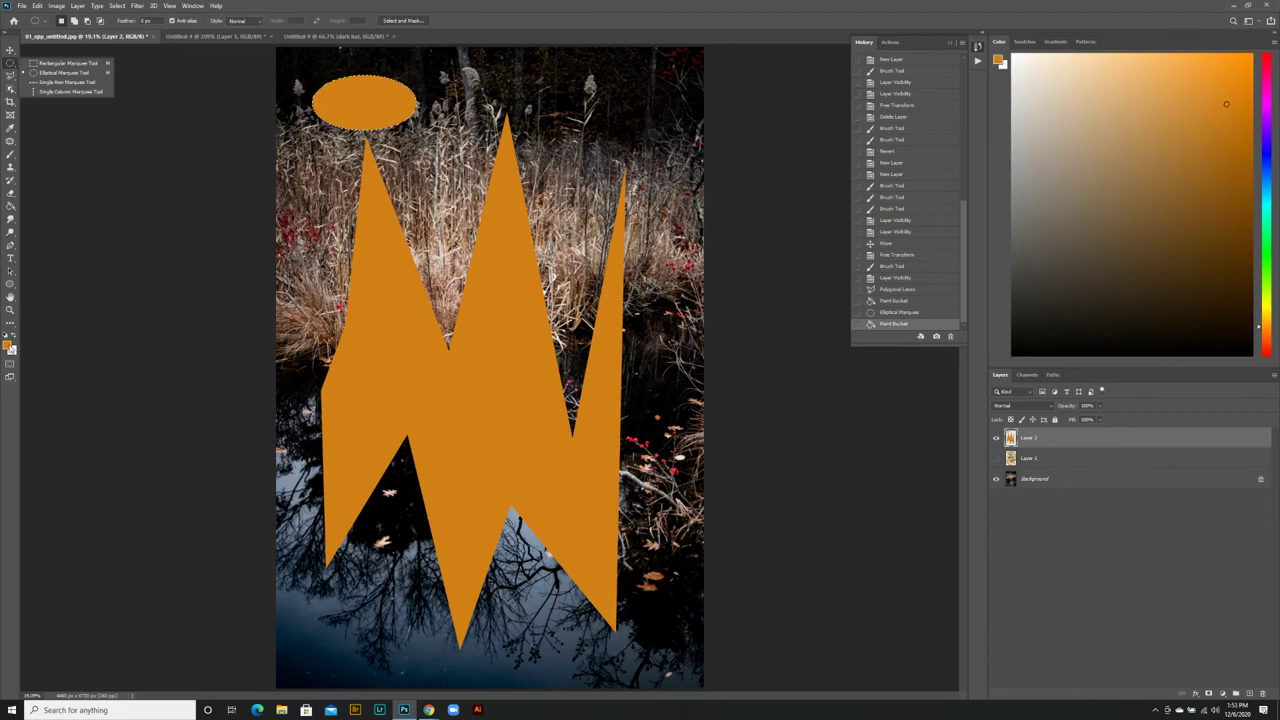
Change the foreground colour to dark green and refill the elliptical selection on Layer 2 with the Paint Bucket tool.
click(10, 345)
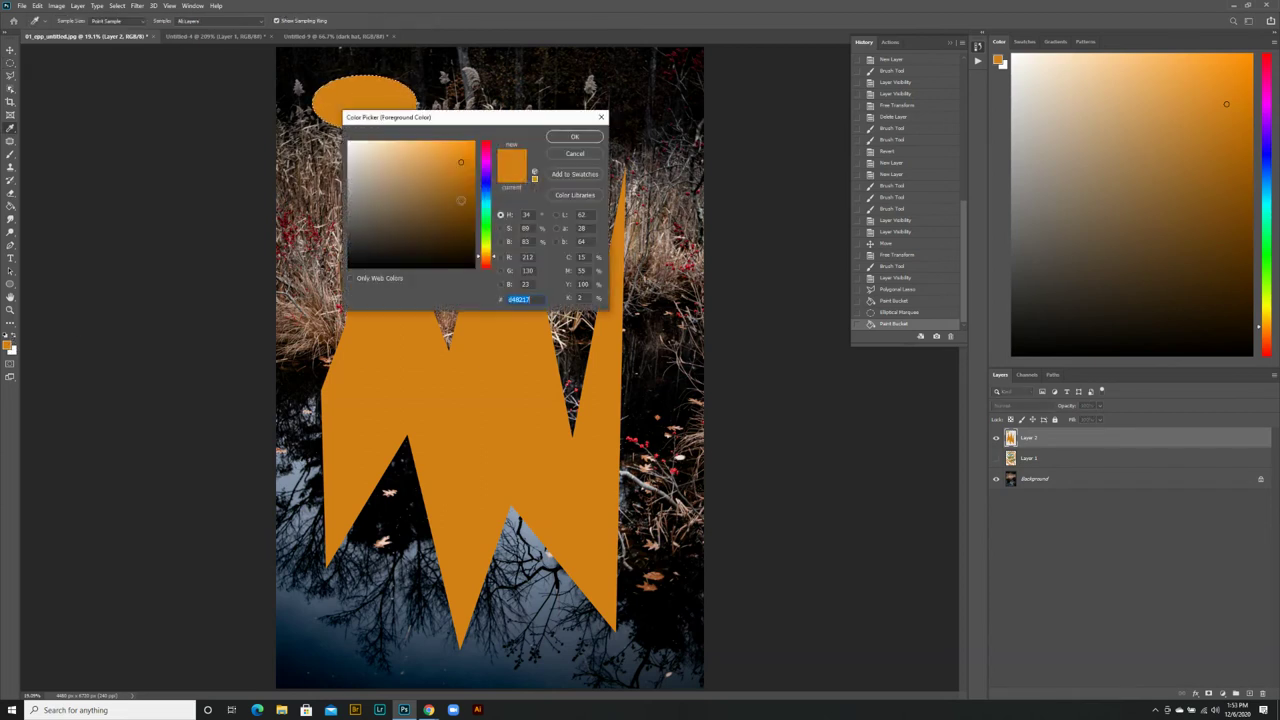
click(457, 221)
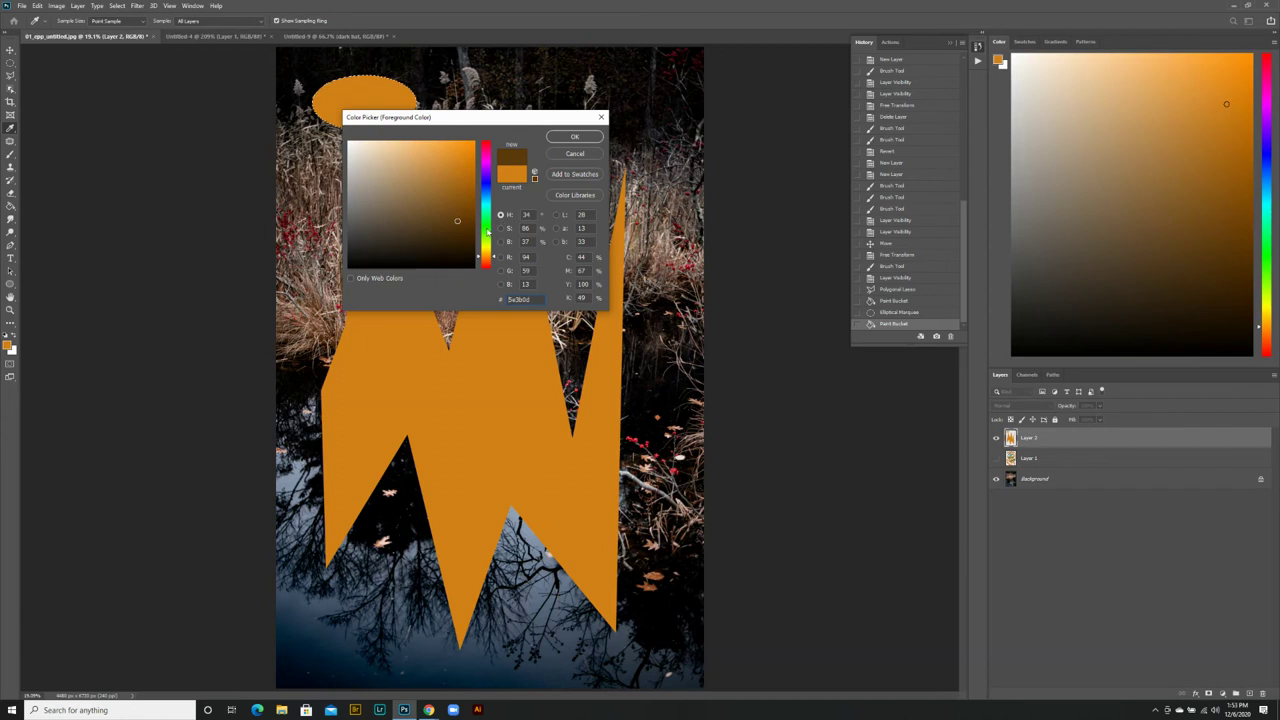
click(488, 228)
click(575, 136)
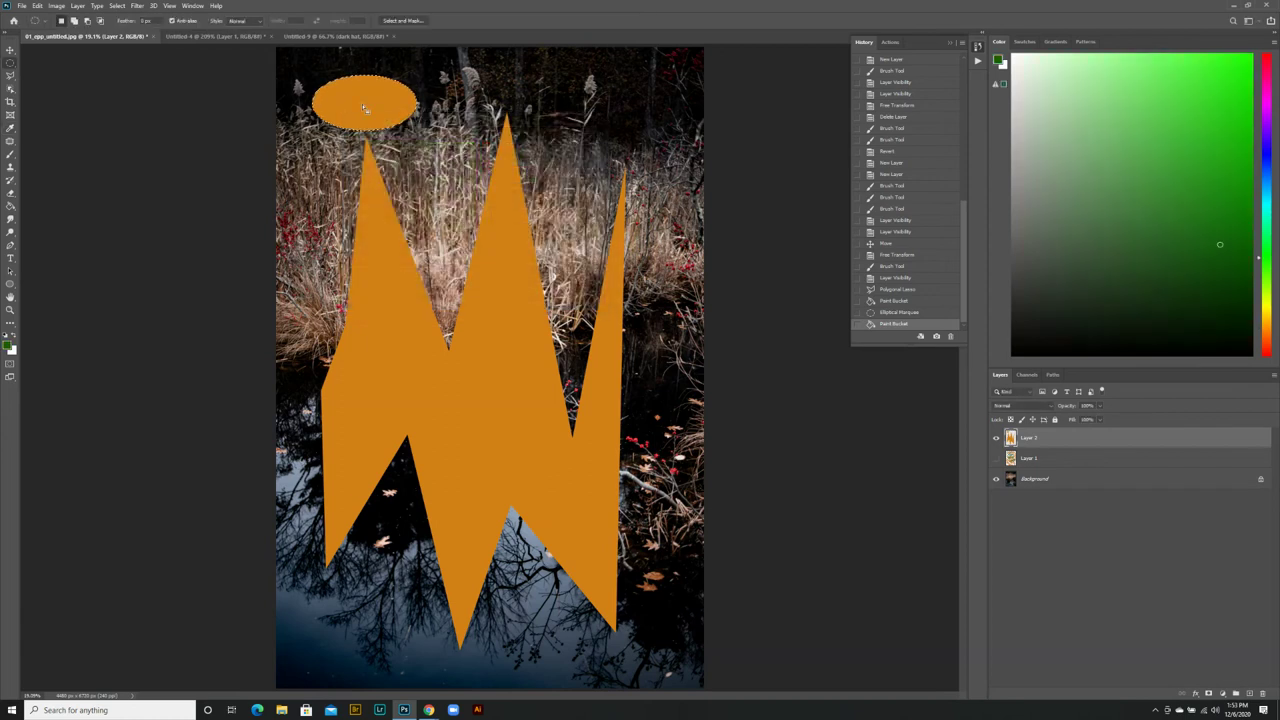
click(10, 206)
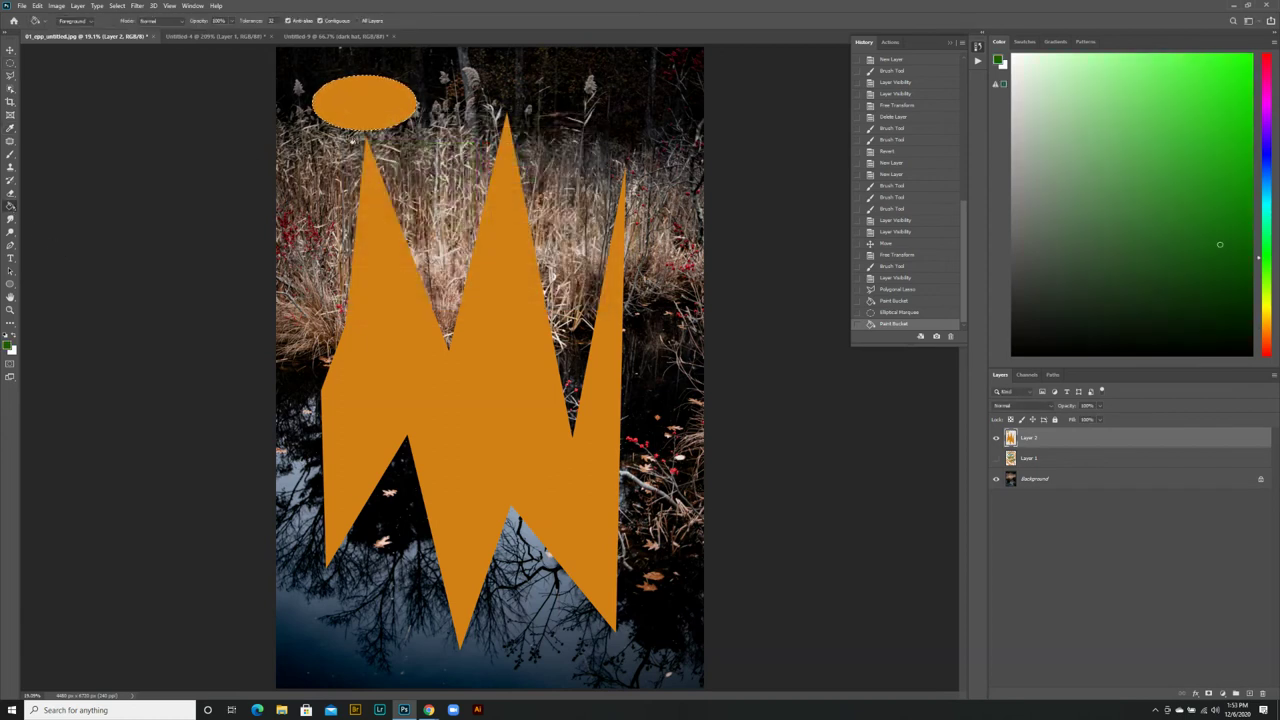
click(369, 106)
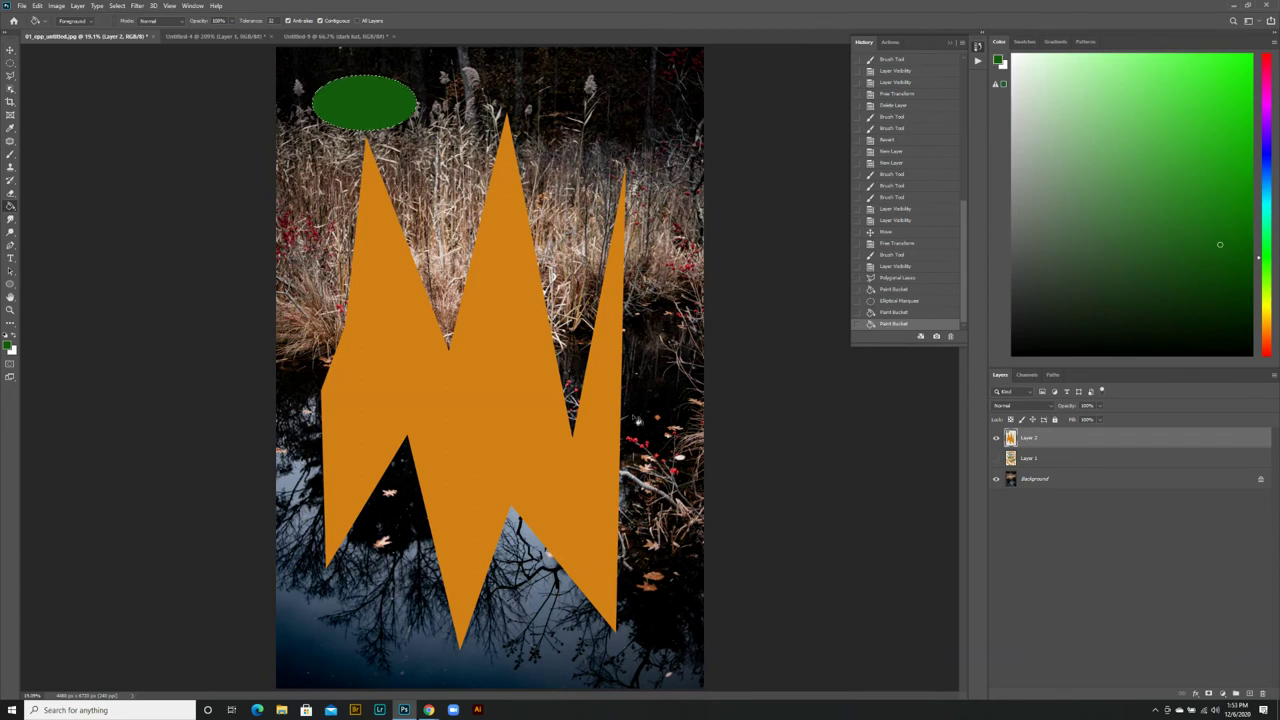
Hide Layer 2 and clear the elliptical selection with the Background layer active.
click(996, 440)
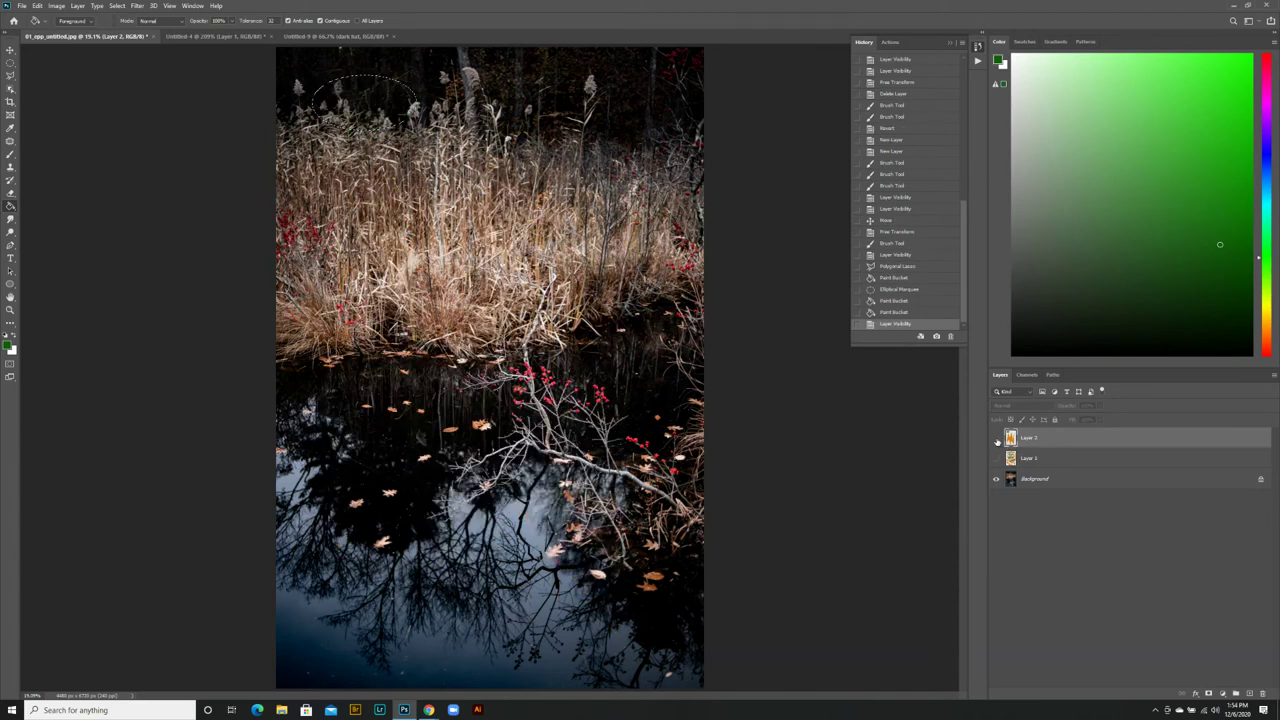
click(1037, 480)
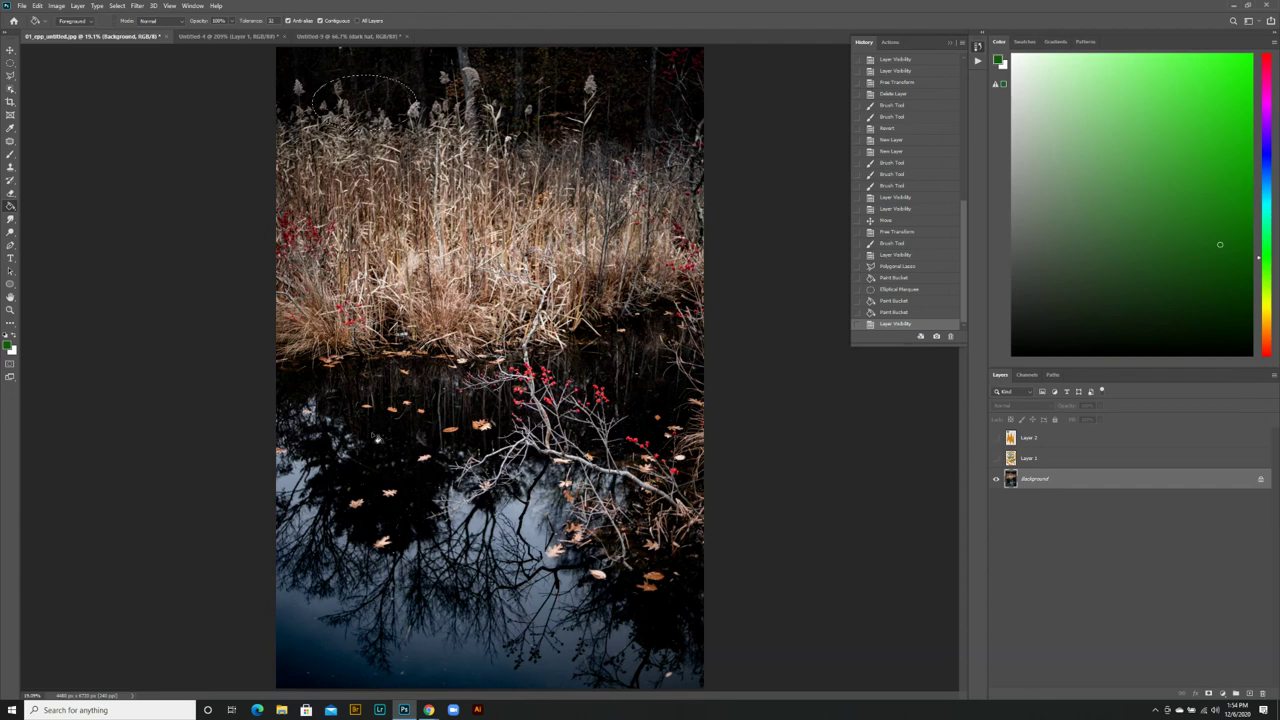
key(ctrl+d)
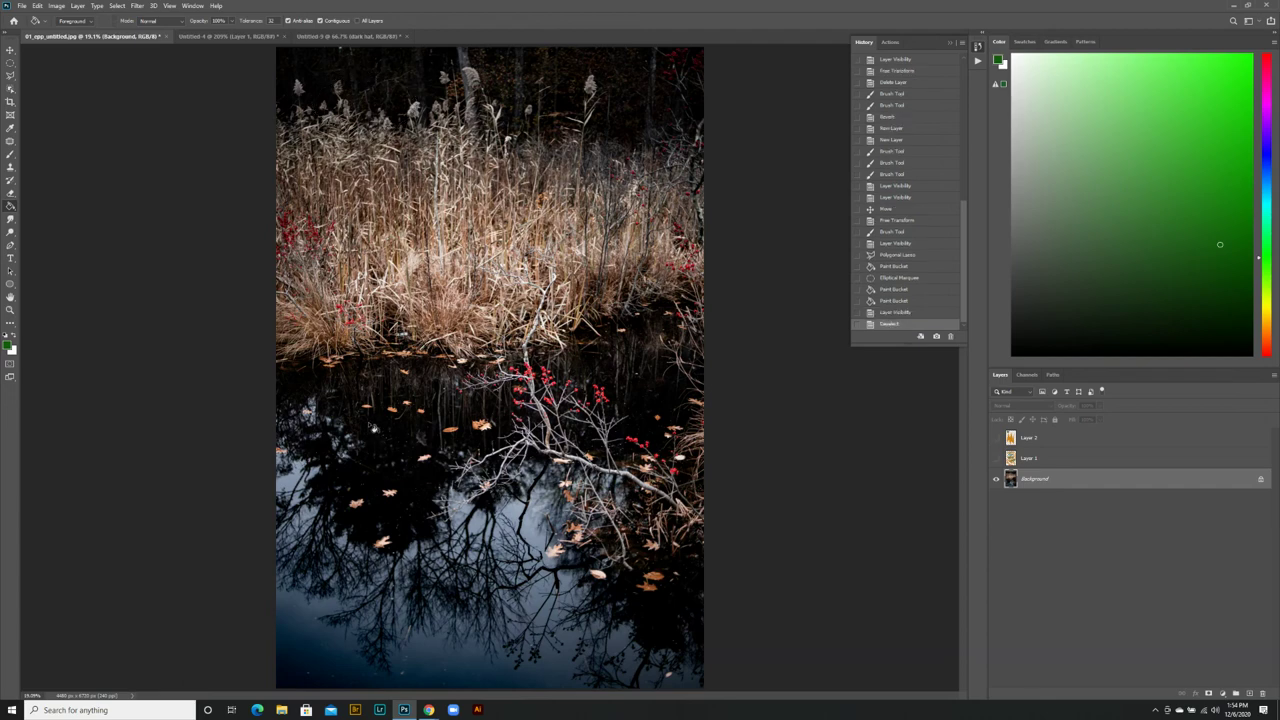
Try a green Paint Bucket fill on the dark water area of the Background photo, and undo it.
click(369, 425)
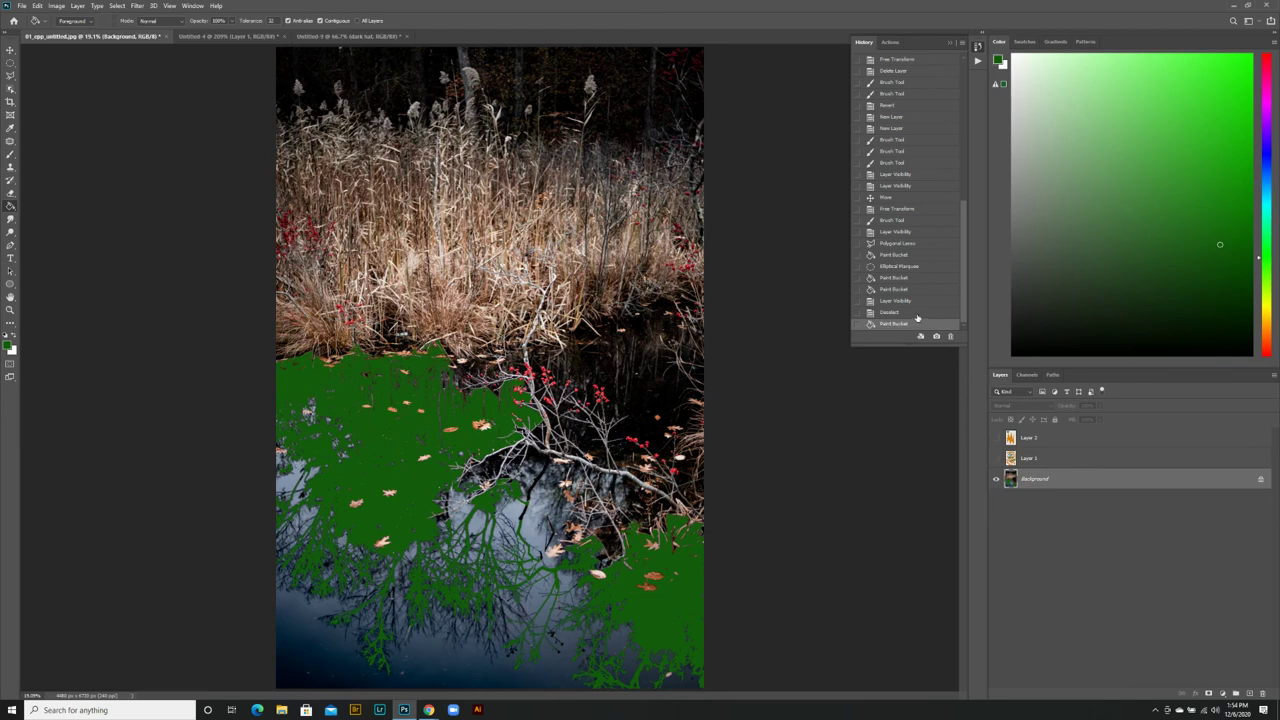
key(ctrl+z)
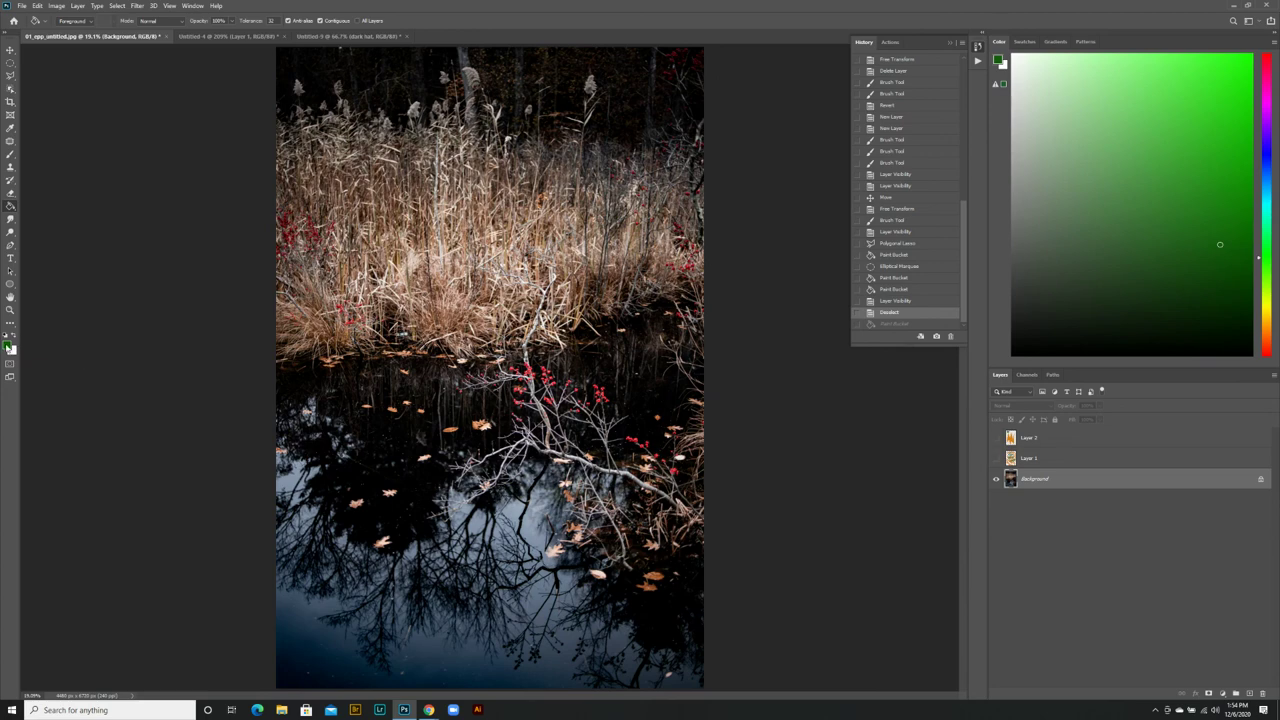
Activate the Clone Stamp tool for use on the Background layer.
click(10, 167)
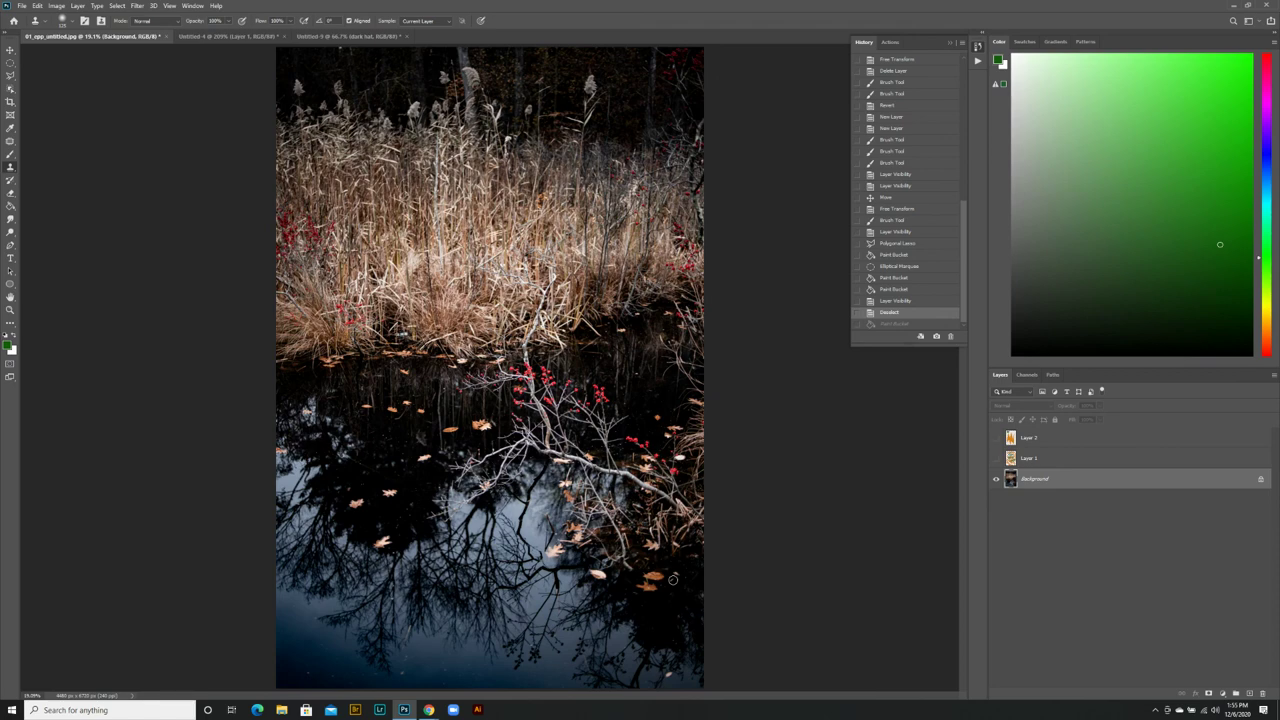
mouse_move(428, 710)
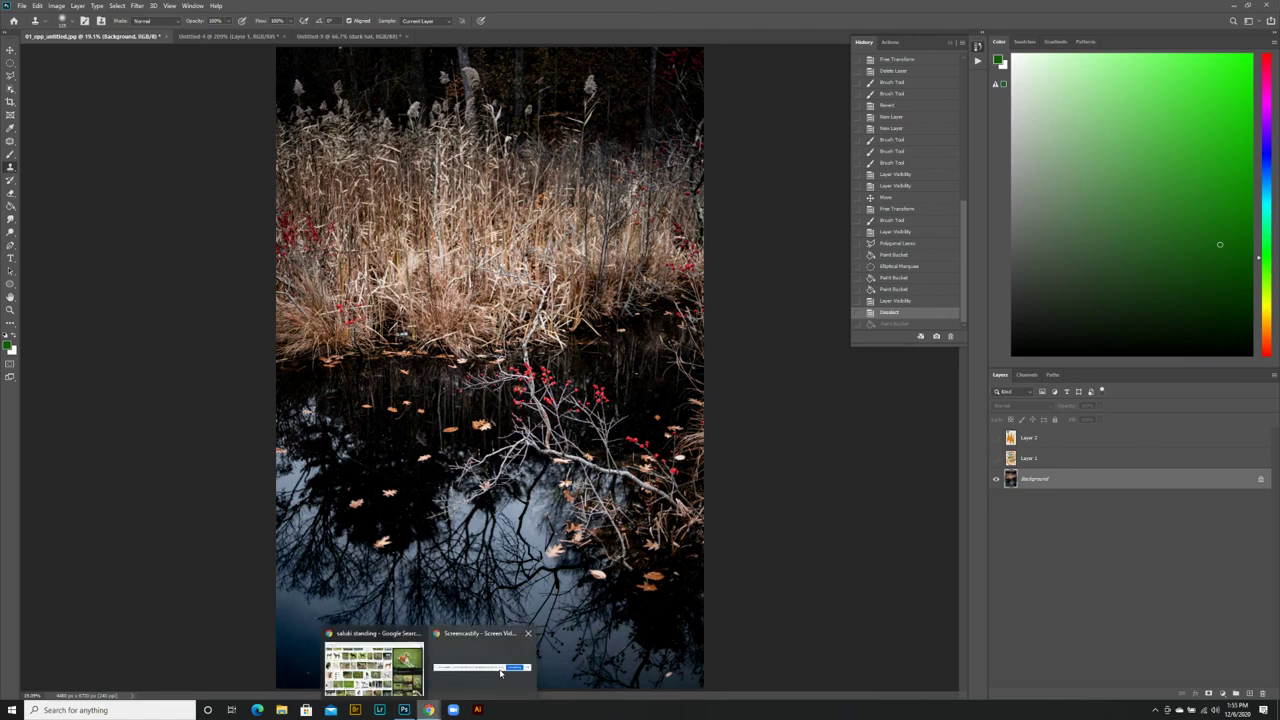